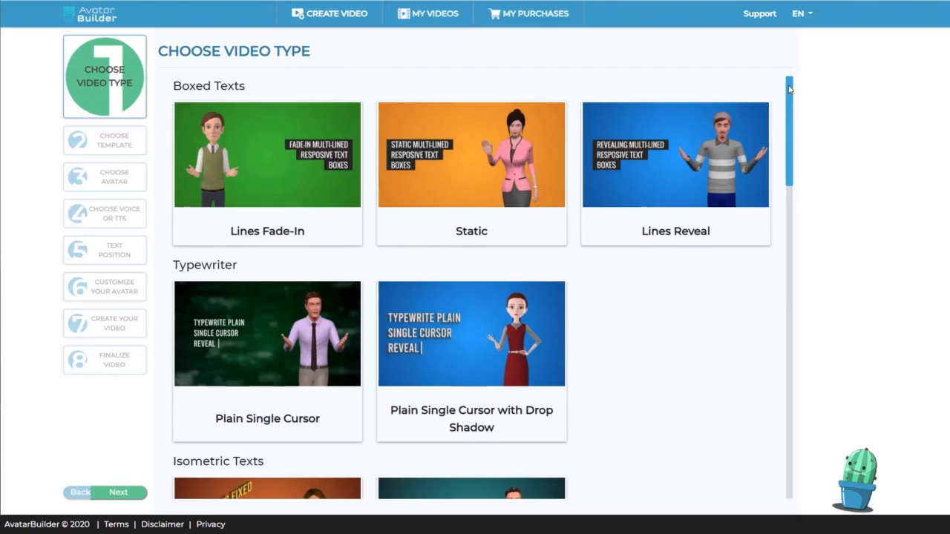
drag(789, 89, 783, 119)
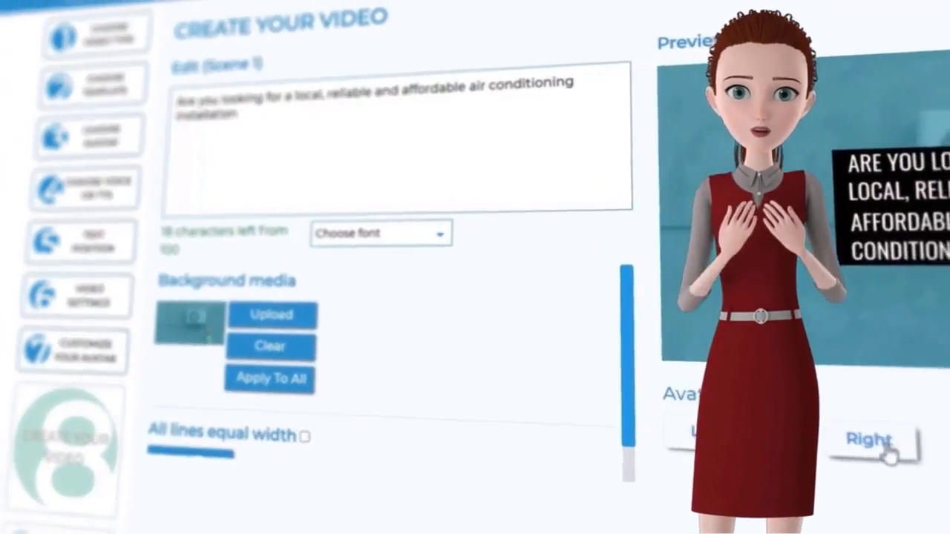
click(810, 403)
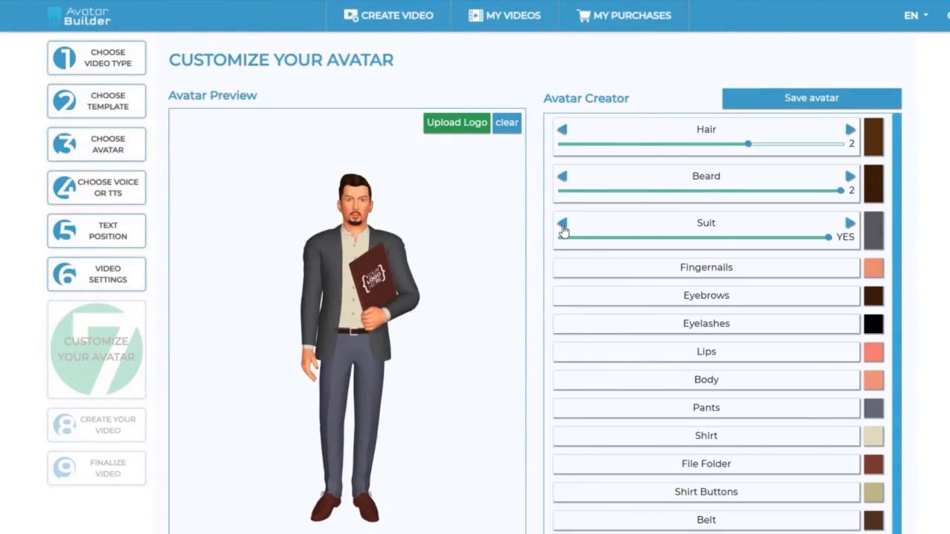
Step: Remove the male avatar's suit jacket and recolour the pants blue, leaving the shirt colour picker without a change
click(563, 226)
click(873, 409)
click(766, 359)
click(784, 384)
click(872, 436)
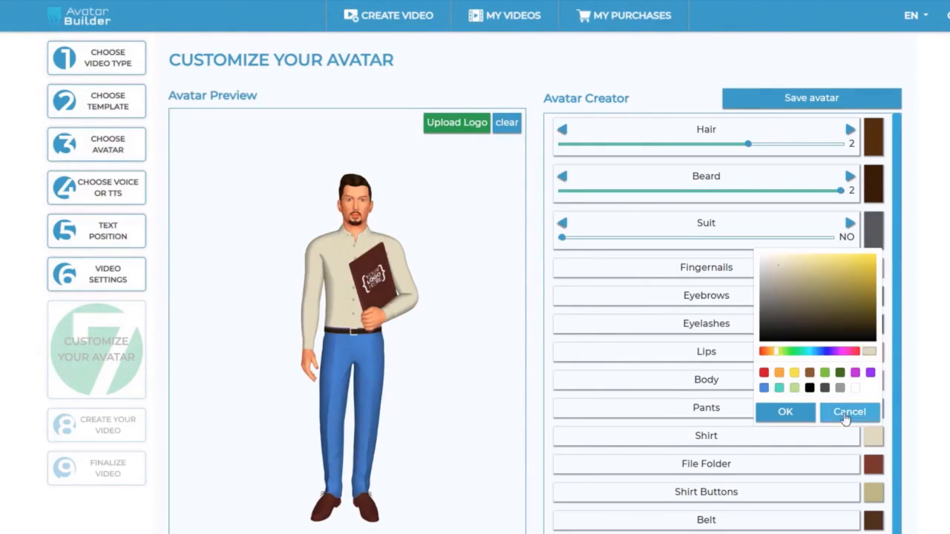
click(848, 413)
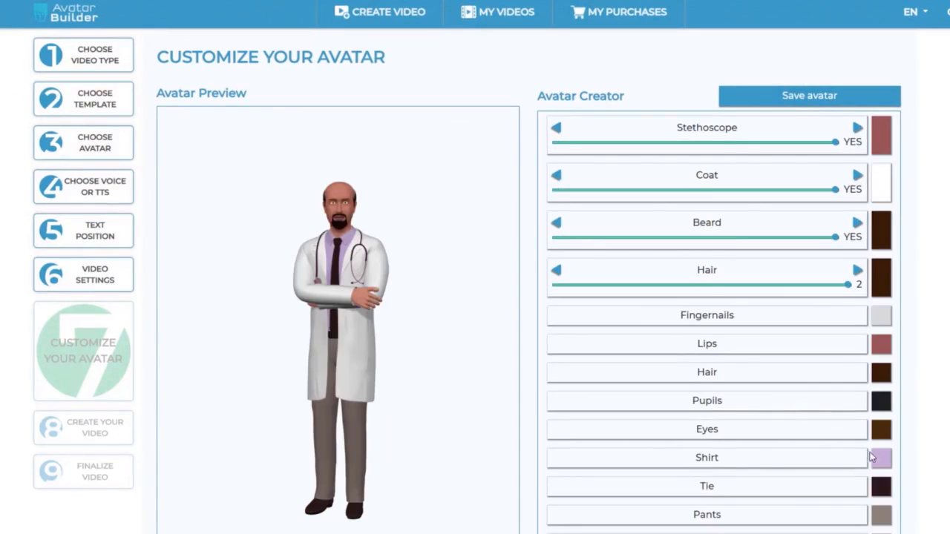
Step: Choose a new shirt colour for the doctor avatar and confirm it
click(881, 458)
click(773, 414)
click(788, 433)
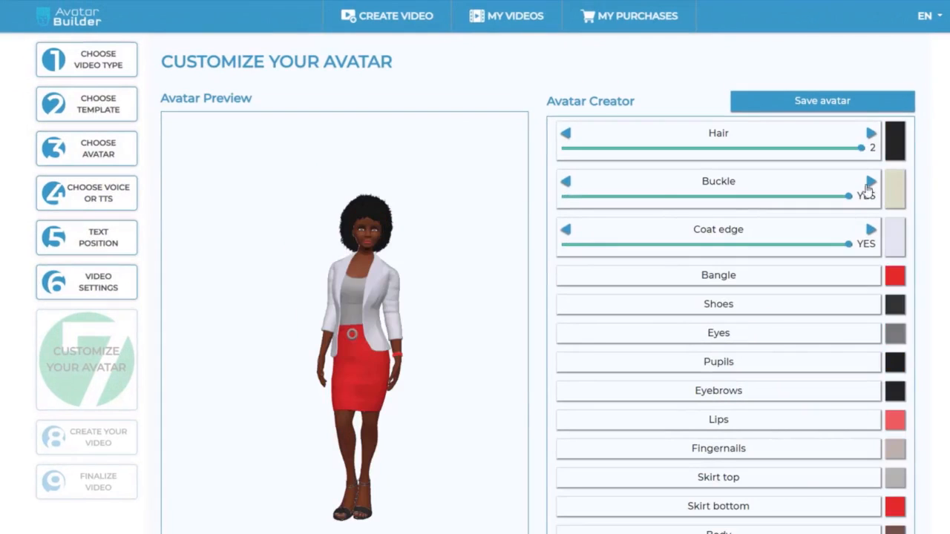
Step: Restyle the female avatar's outfit: hide the buckle and coat edge, make the skirt top blue and recolour the skirt bottom
click(891, 481)
click(783, 424)
click(801, 452)
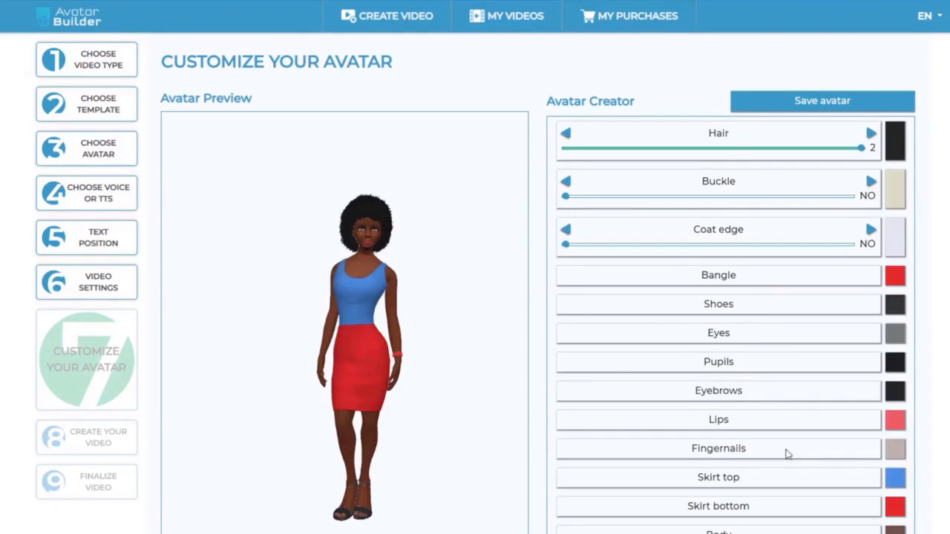
click(898, 510)
click(801, 481)
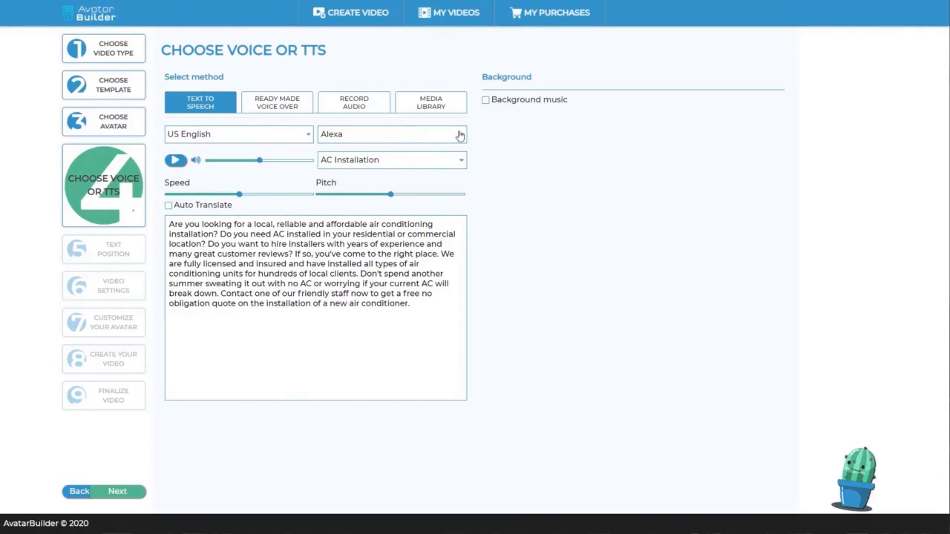
Step: Look through the available text-to-speech voices and languages for the AC Installation script
click(460, 136)
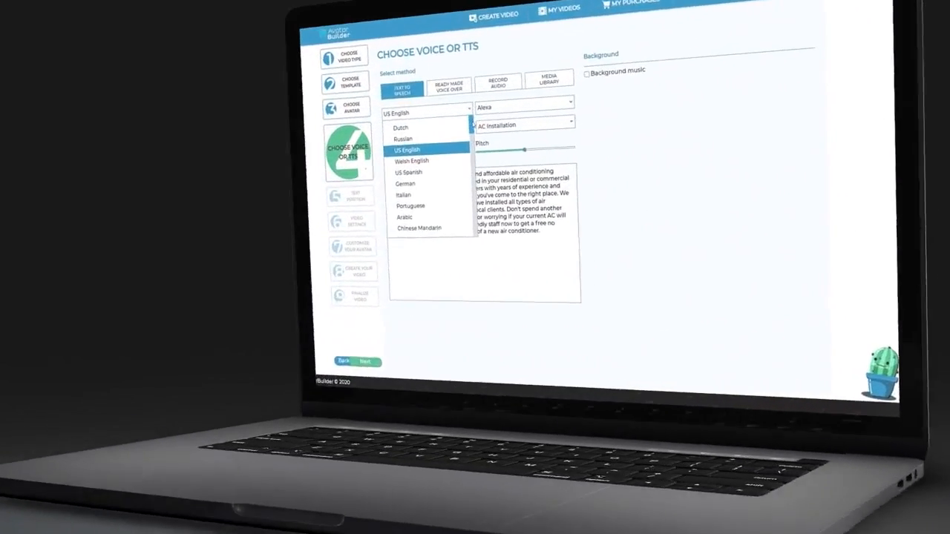
drag(472, 124, 375, 163)
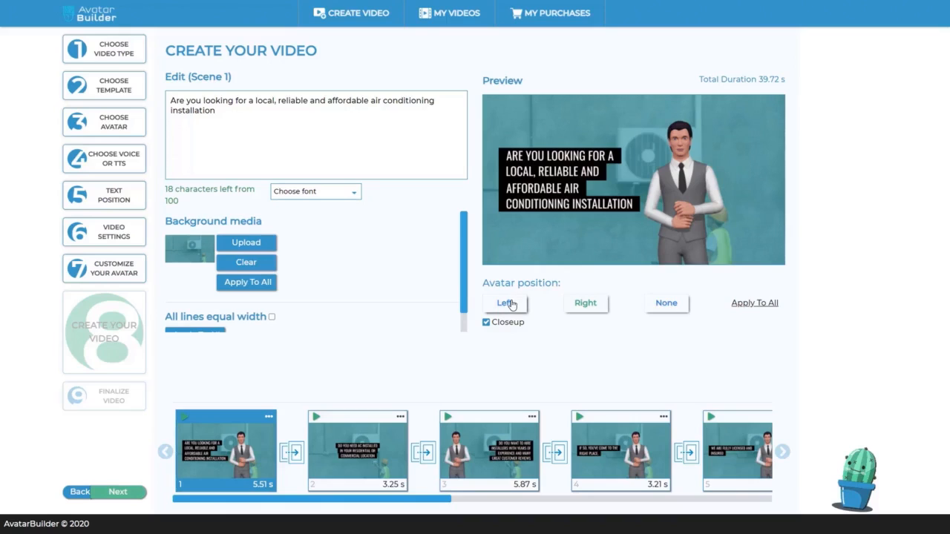
Step: Try the Left and None avatar positions in scene 1, set the position back to Right, and turn off Closeup
click(511, 304)
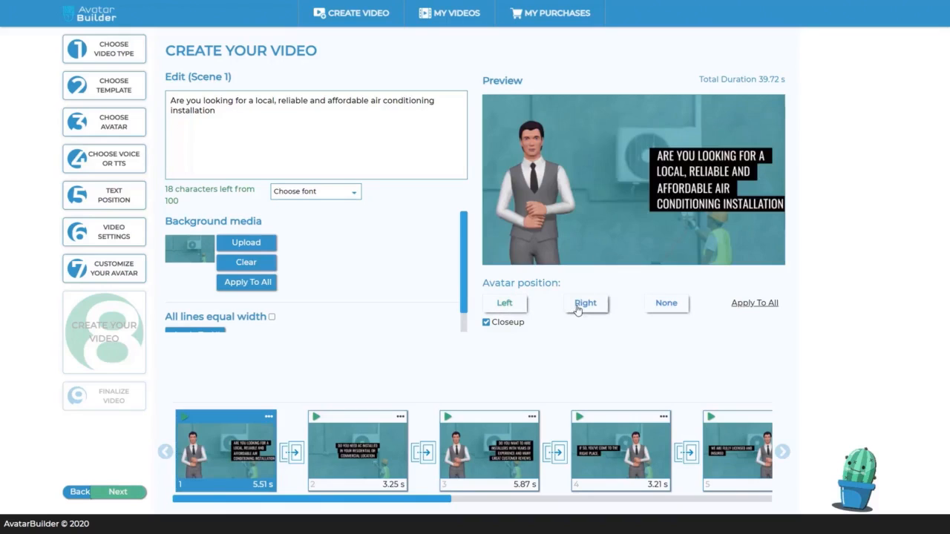
click(578, 306)
click(657, 312)
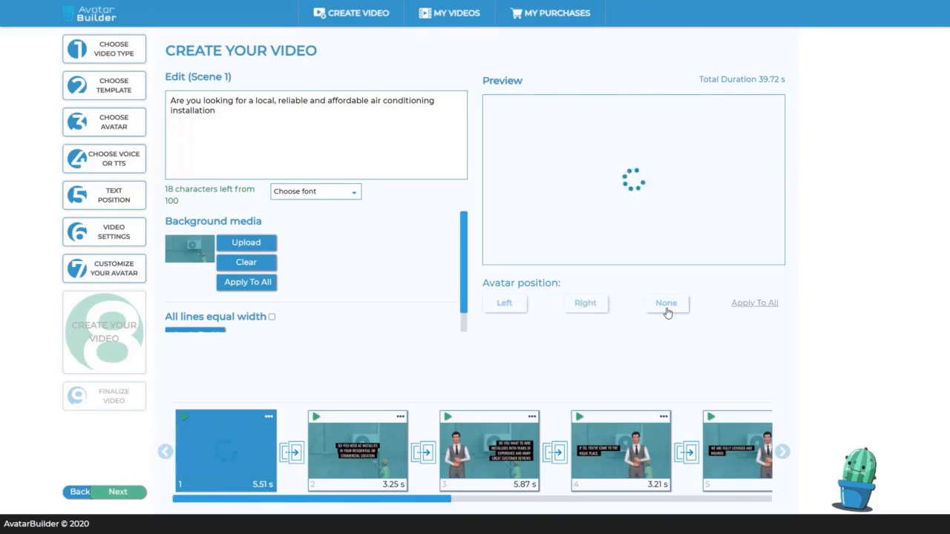
click(598, 308)
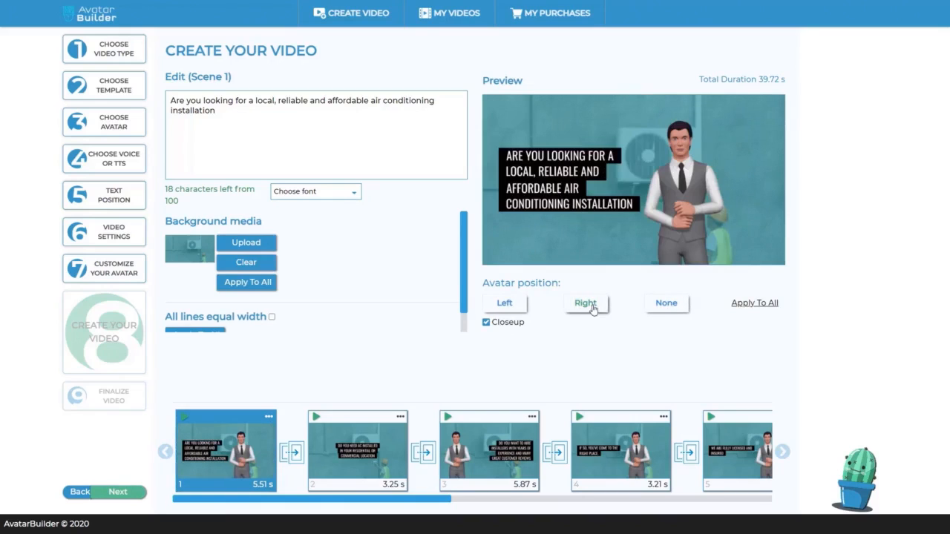
click(486, 323)
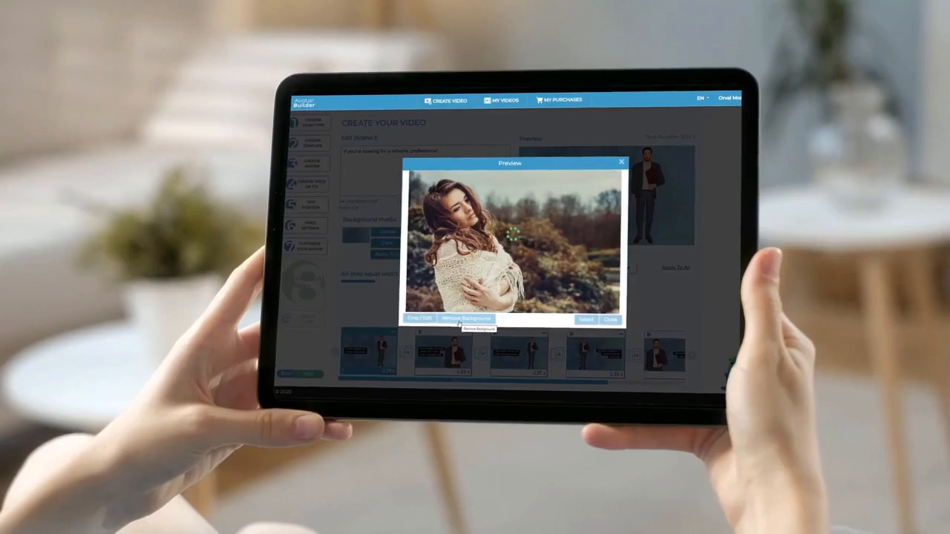
Step: Remove the background from the gallery photo of the woman in a shawl, close its preview, and pick the beach-jump photo
click(468, 312)
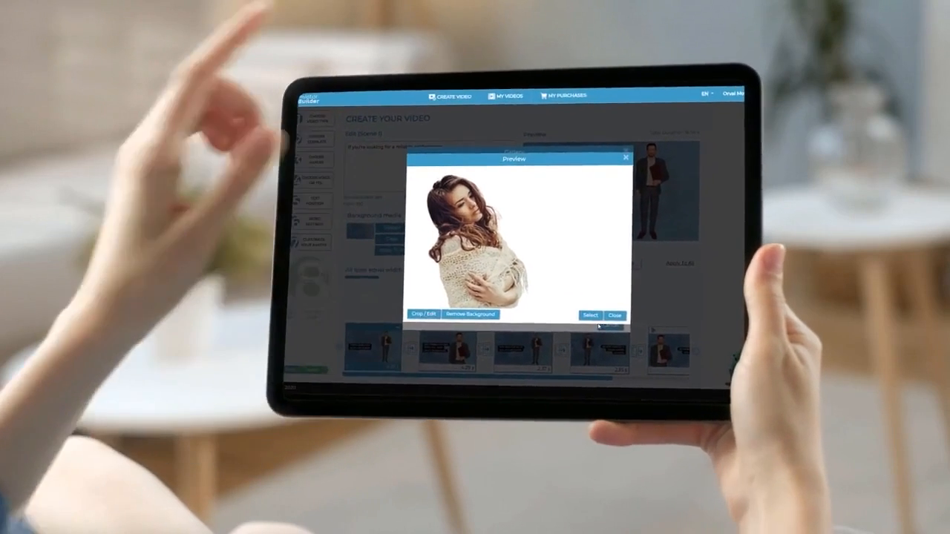
click(614, 316)
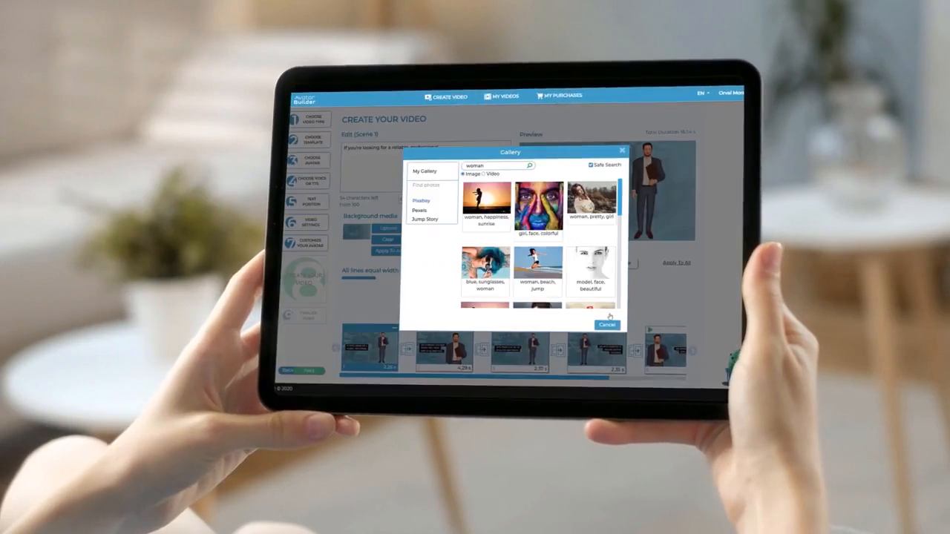
click(554, 283)
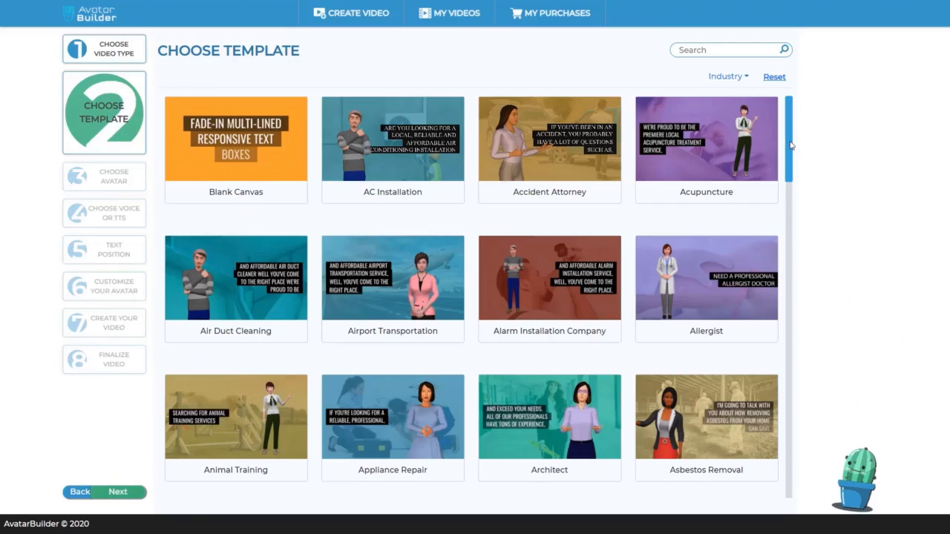
scroll(790, 149, down, 1)
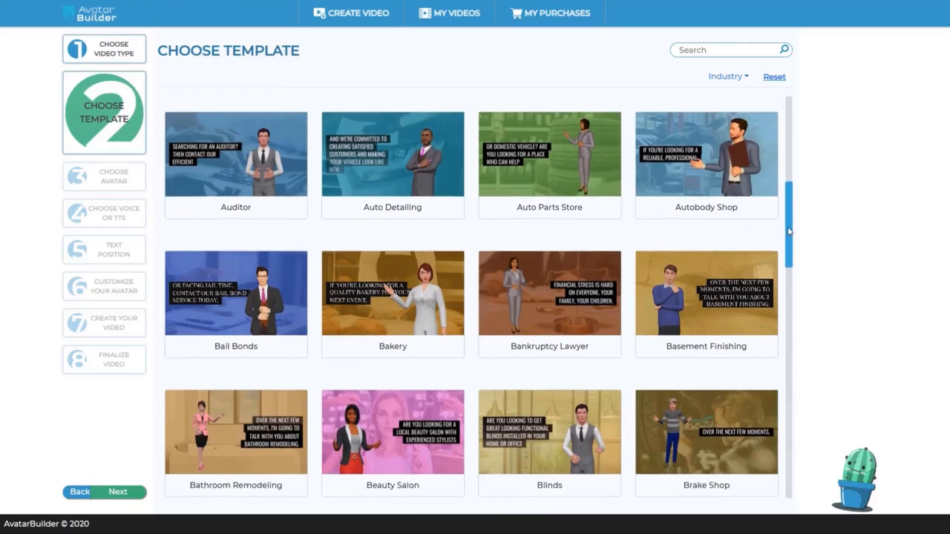
scroll(789, 243, down, 1)
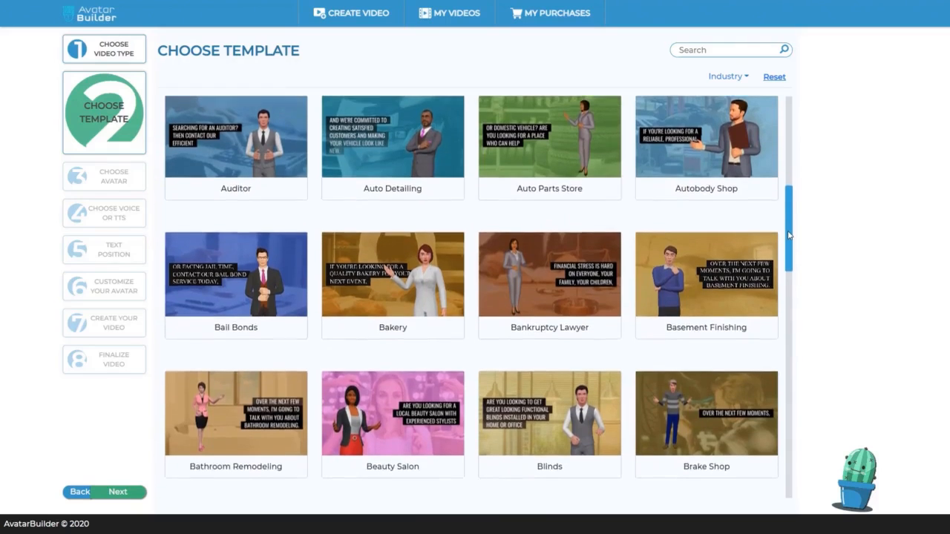
drag(789, 243, 782, 371)
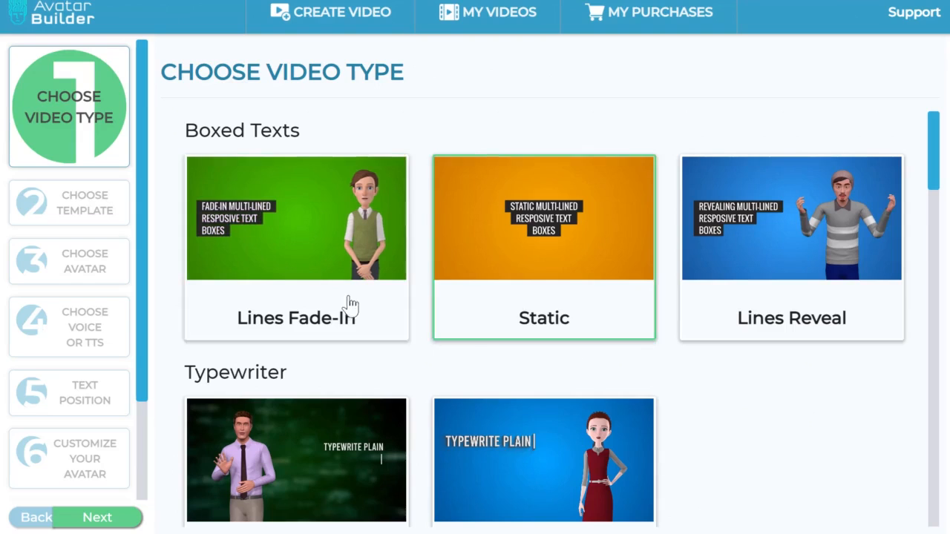
Step: Review the video types, choose Static under Boxed Texts, and continue to template selection
scroll(475, 208, down, 2)
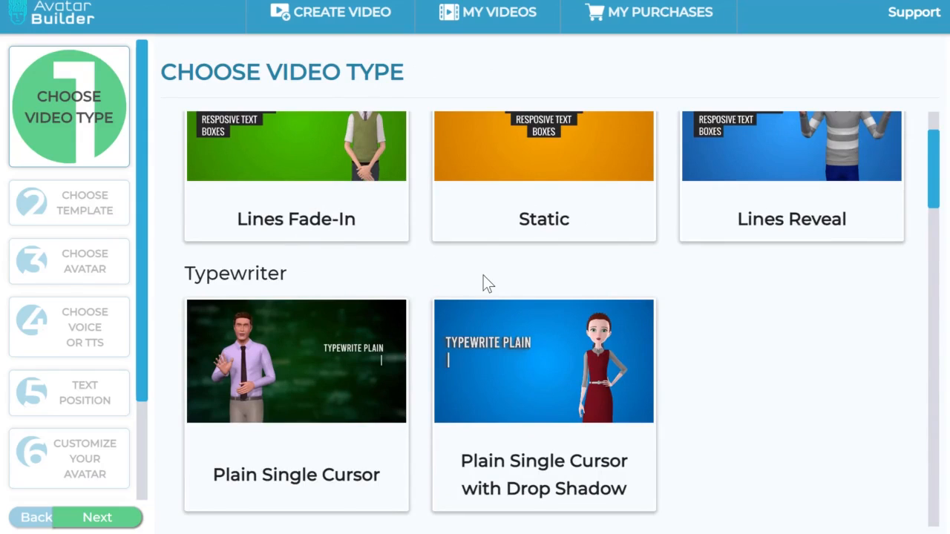
scroll(483, 283, up, 2)
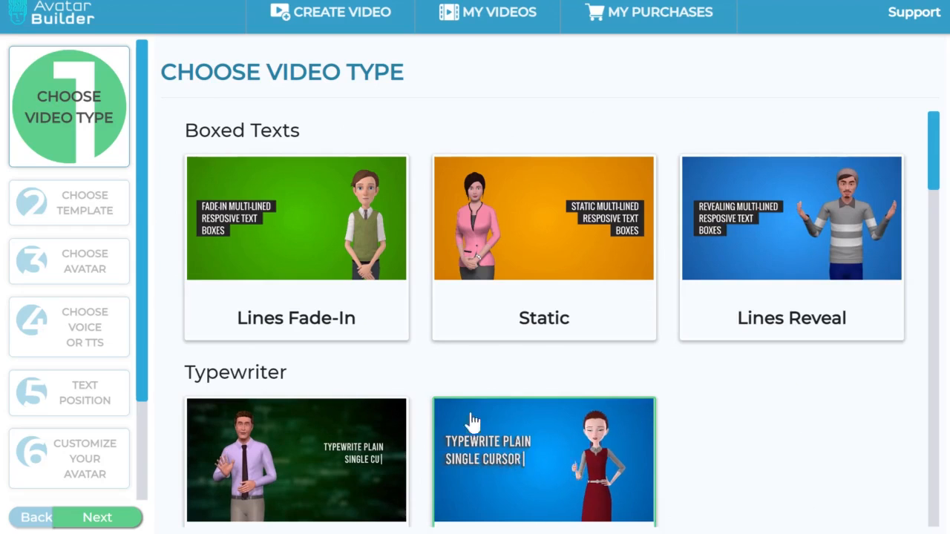
scroll(304, 215, down, 4)
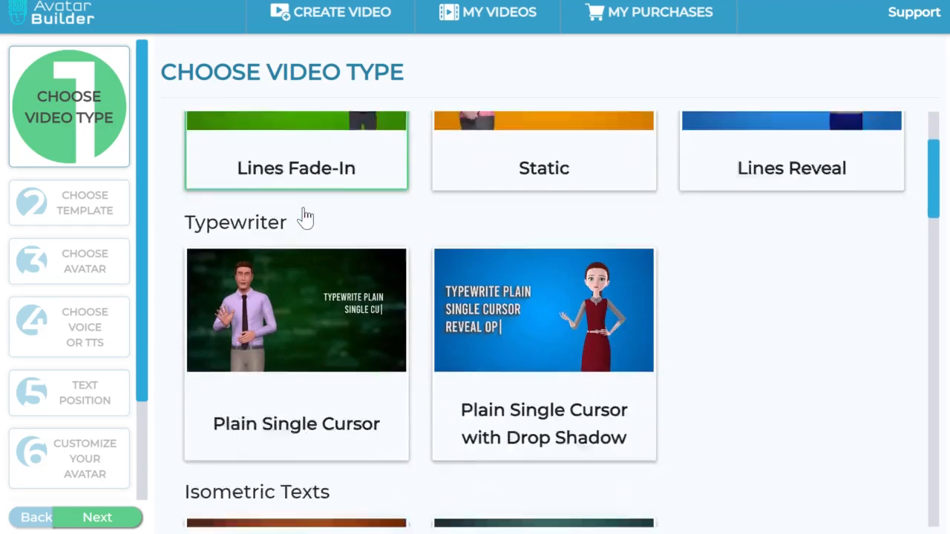
scroll(374, 342, down, 1)
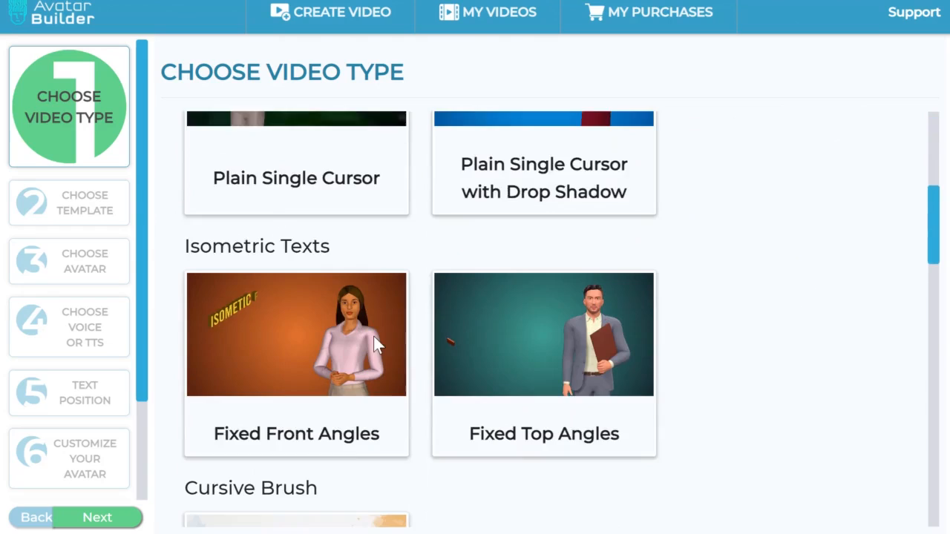
scroll(375, 338, down, 1)
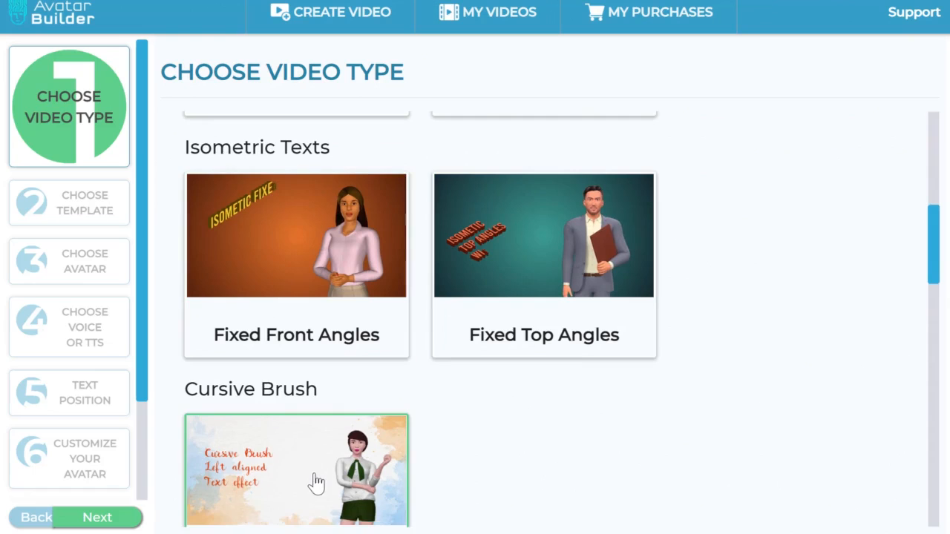
scroll(539, 418, up, 5)
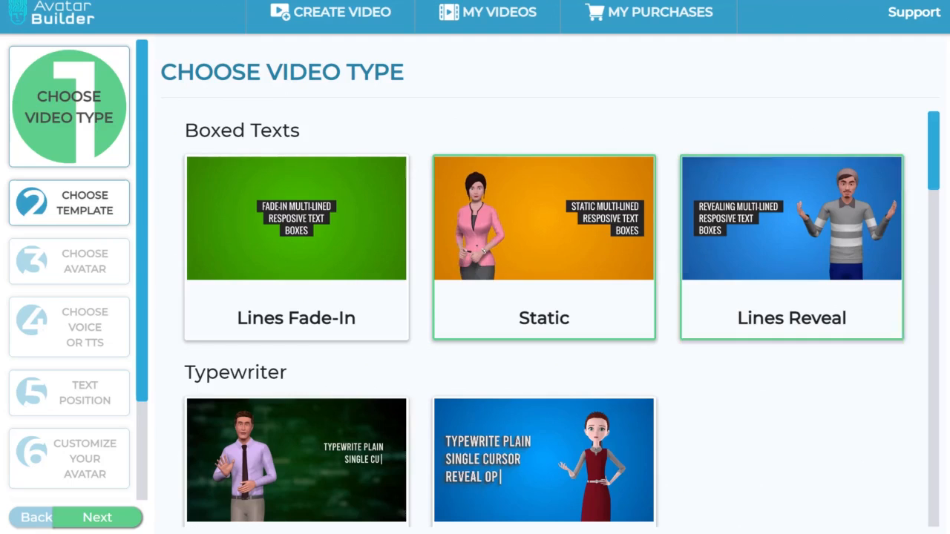
click(124, 521)
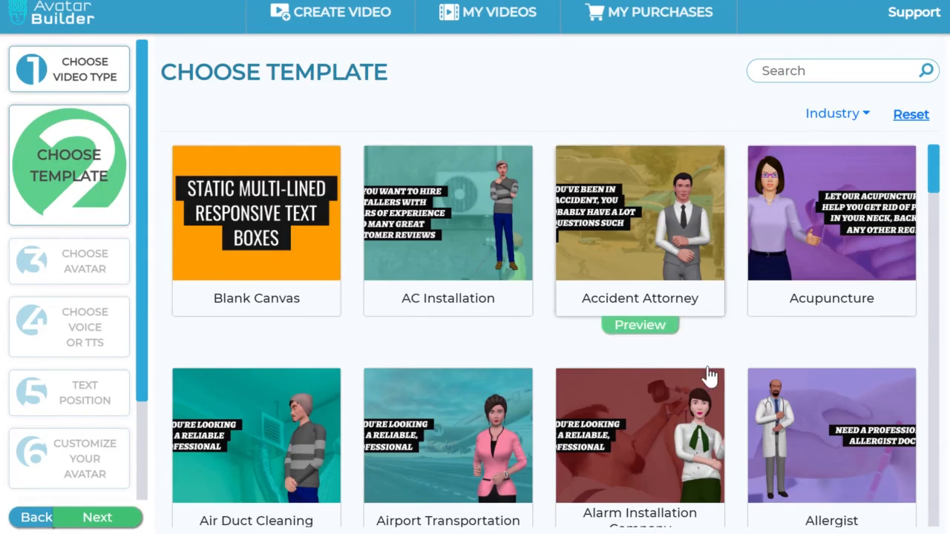
Step: Look through the industry templates offered for the Static boxed-text video type
scroll(730, 364, down, 10)
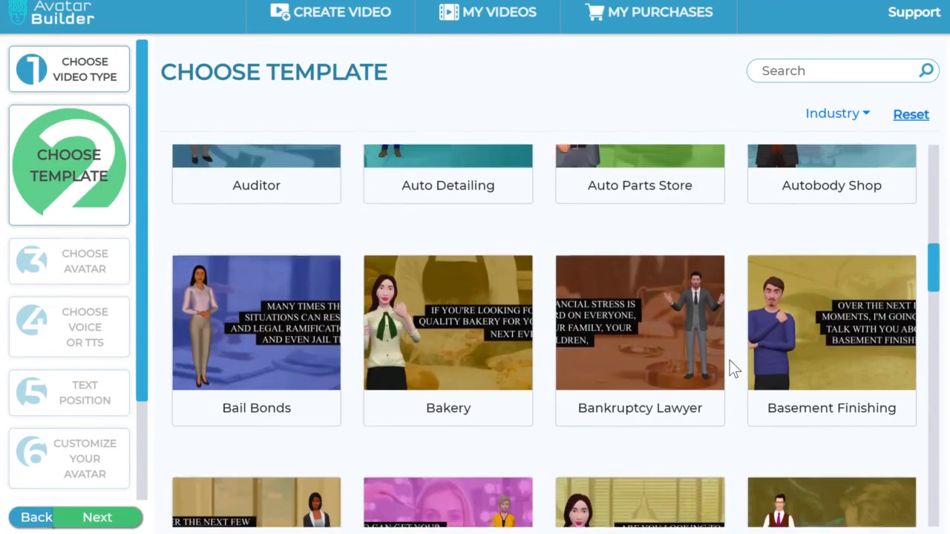
scroll(730, 362, up, 10)
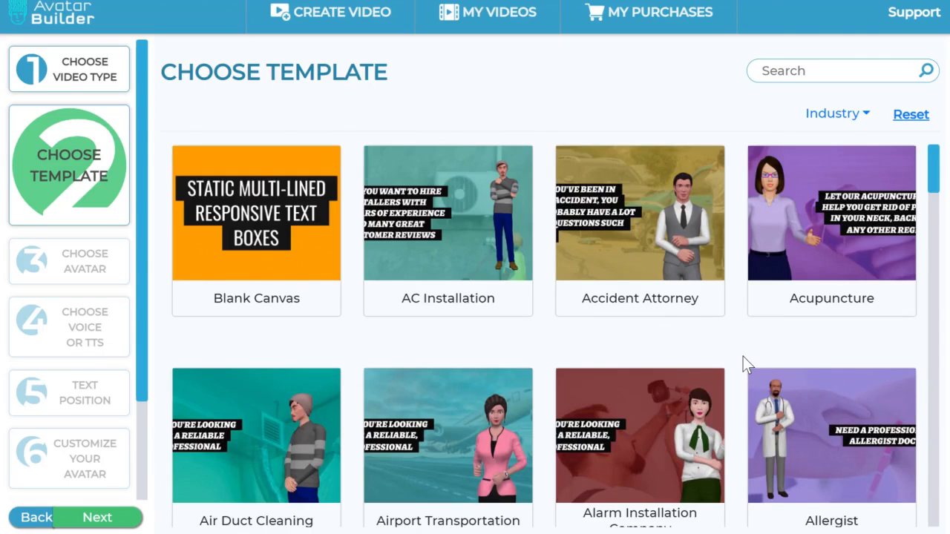
scroll(741, 351, down, 8)
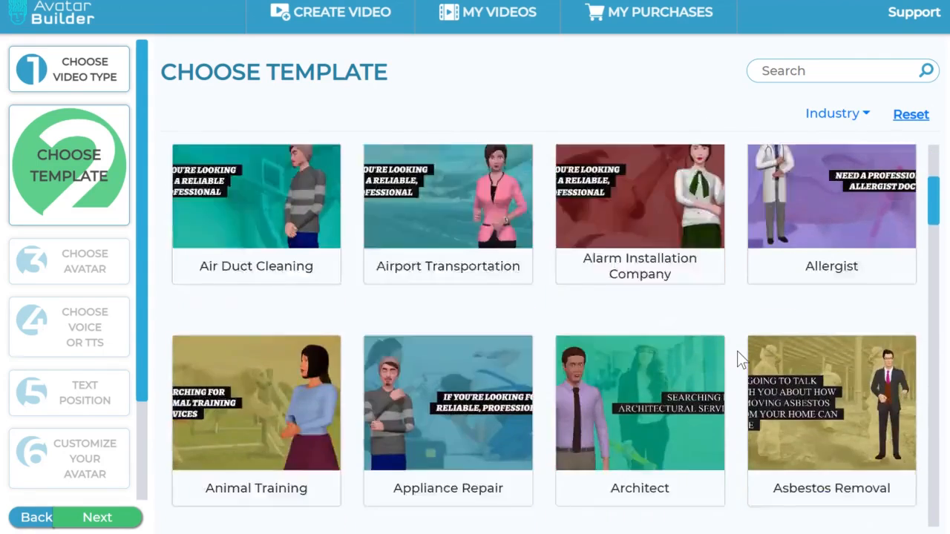
scroll(737, 350, down, 5)
scroll(737, 349, up, 13)
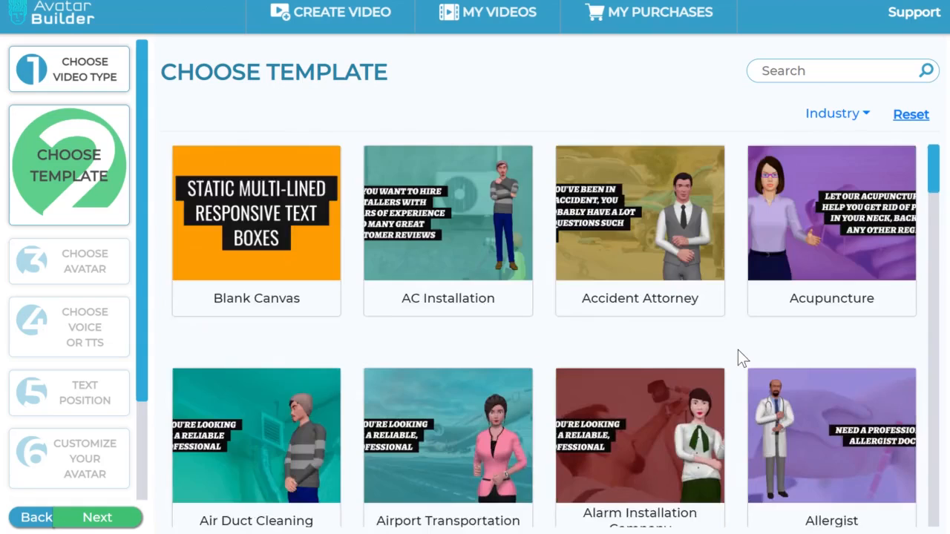
scroll(738, 349, down, 8)
scroll(738, 350, down, 4)
scroll(737, 350, up, 12)
scroll(741, 290, down, 3)
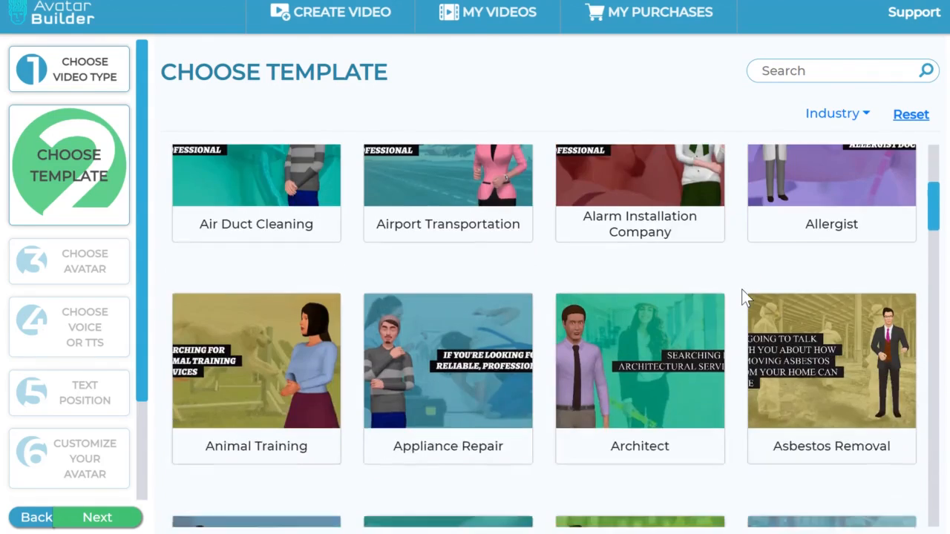
scroll(744, 297, up, 3)
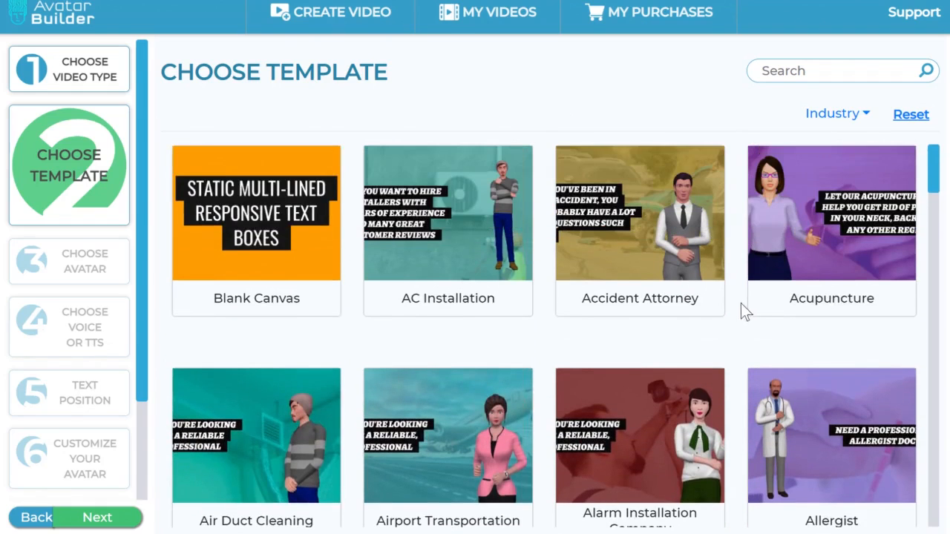
scroll(740, 319, down, 1)
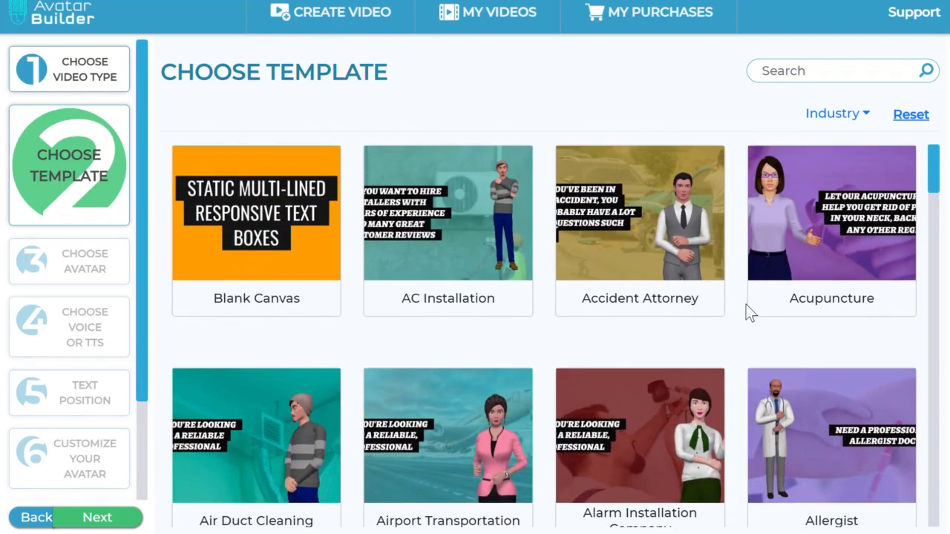
scroll(735, 319, down, 6)
scroll(745, 281, down, 6)
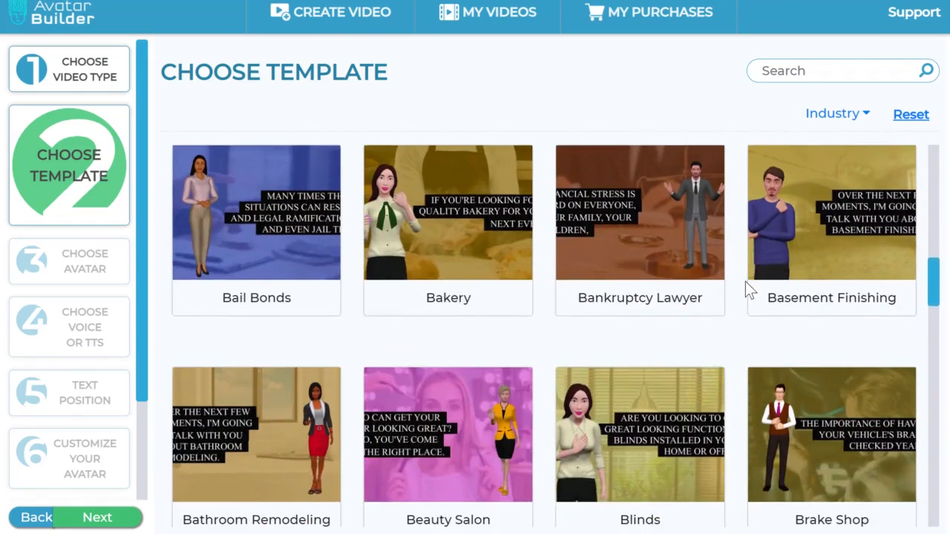
Step: Select the Animal Training template for the video
scroll(745, 281, up, 9)
scroll(448, 324, down, 3)
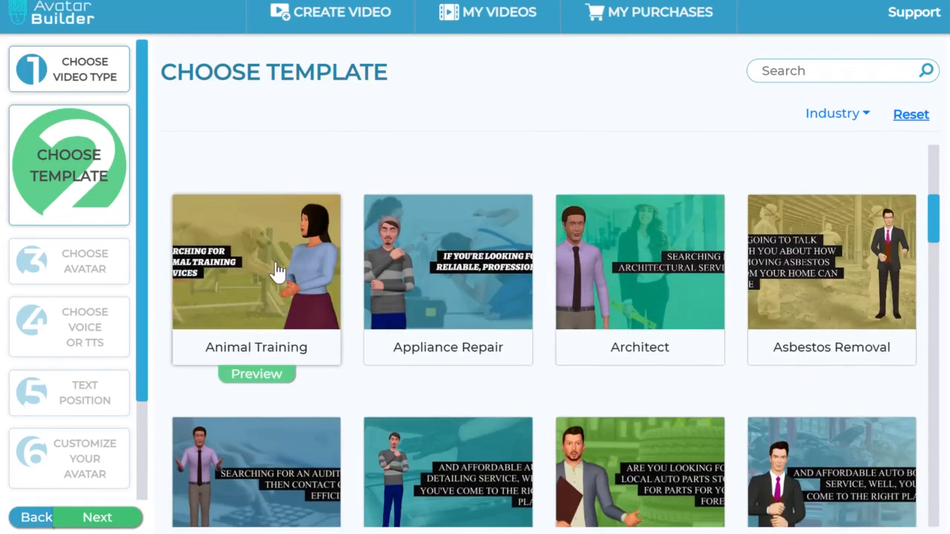
click(243, 327)
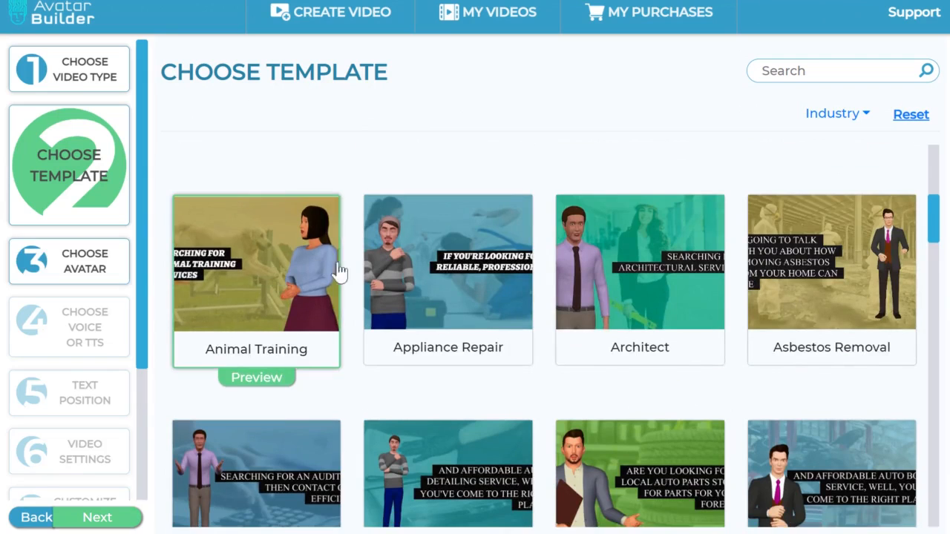
Step: Continue to the avatar selection and look through the available avatars
click(104, 518)
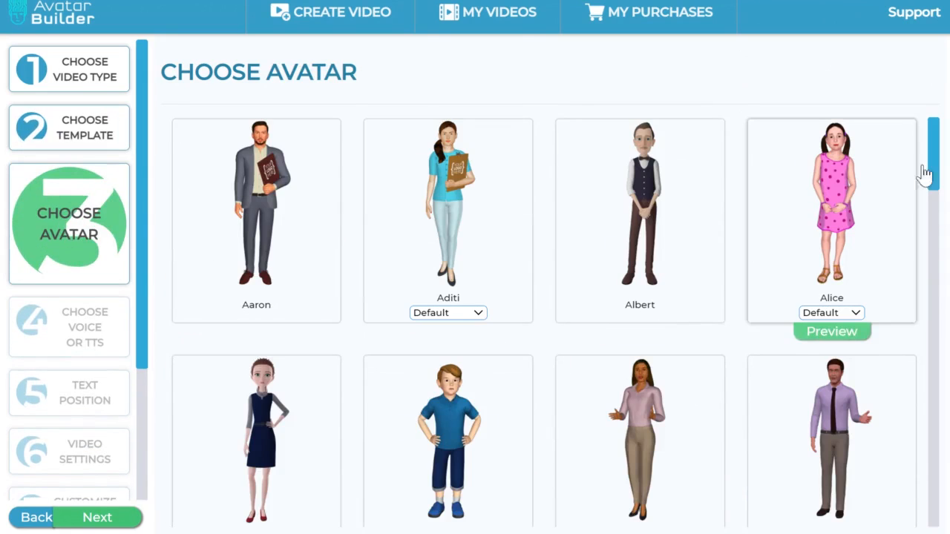
scroll(862, 265, down, 1)
scroll(862, 265, down, 12)
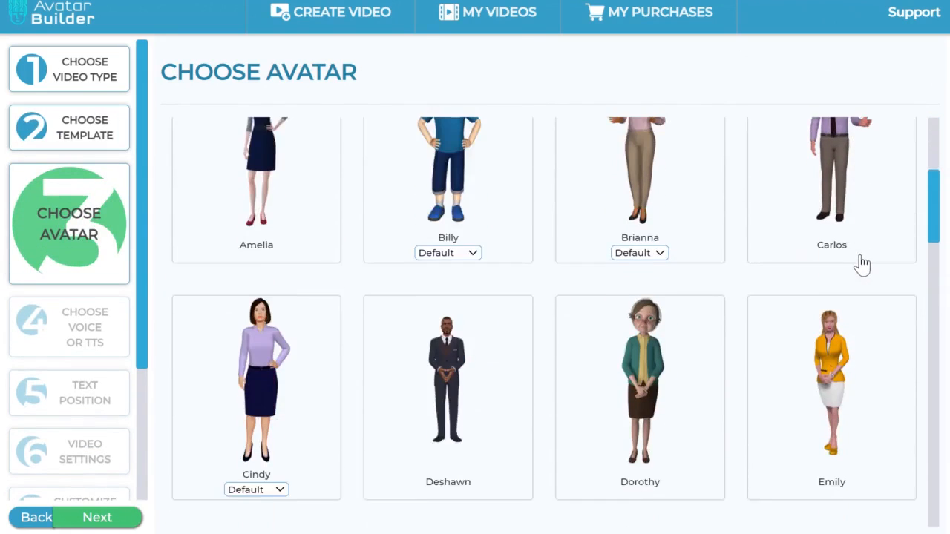
scroll(862, 265, down, 10)
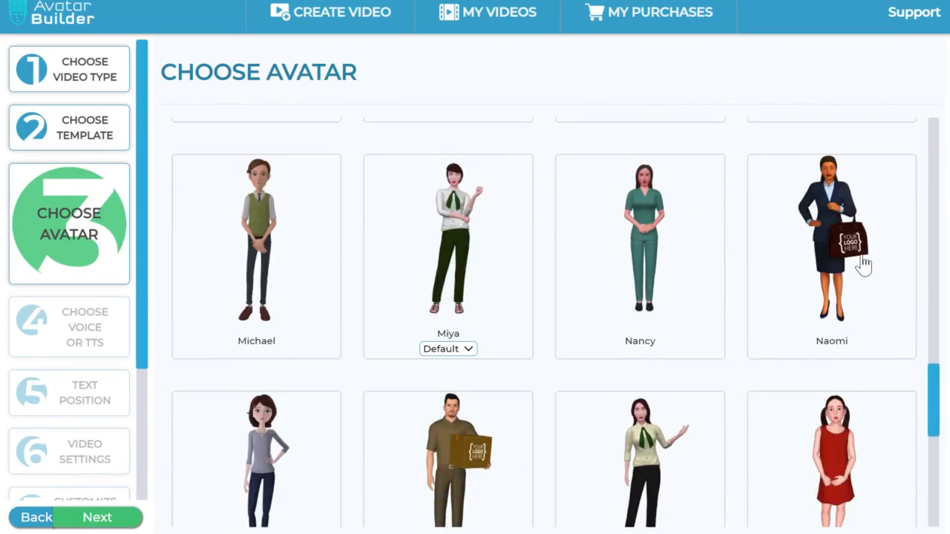
scroll(864, 265, up, 10)
scroll(864, 265, up, 20)
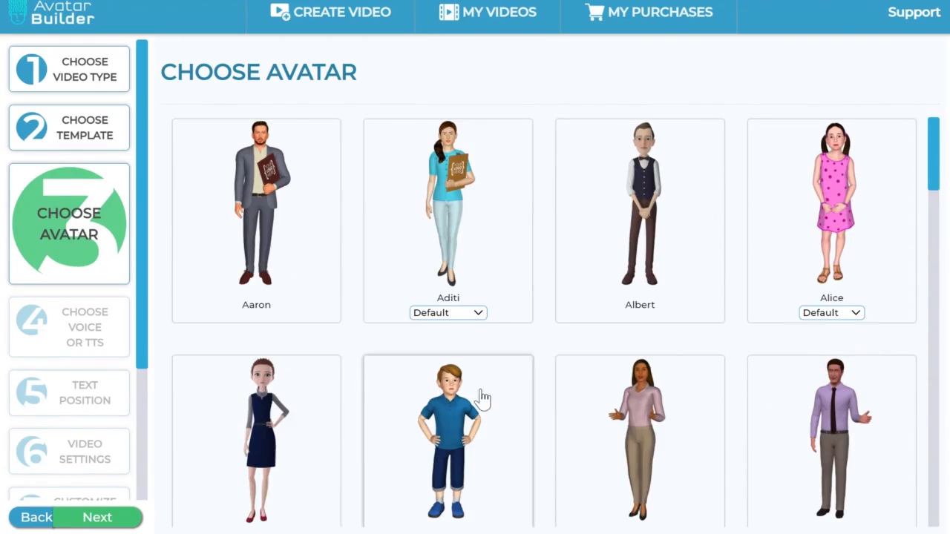
Step: Select the avatar of the bearded man in a brown shirt carrying a box, and continue to the voice options
scroll(557, 345, down, 6)
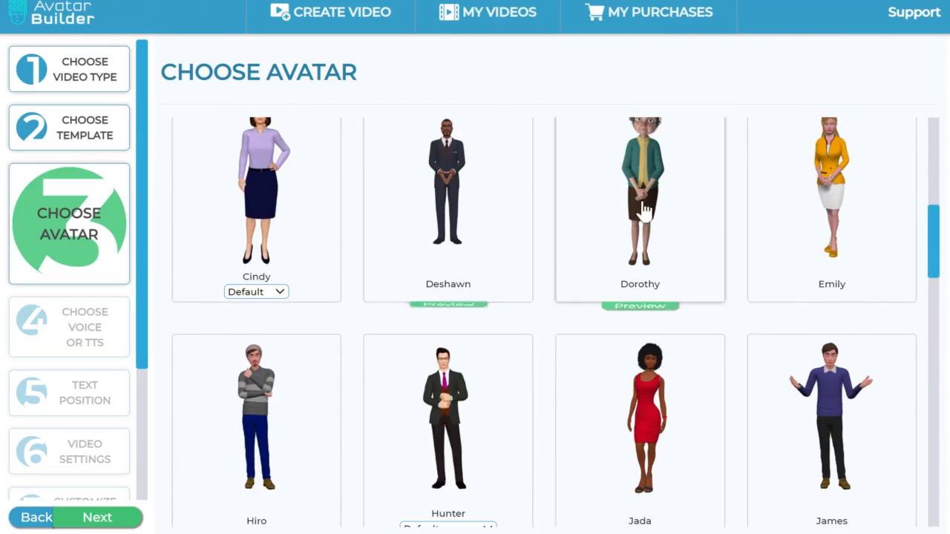
click(484, 227)
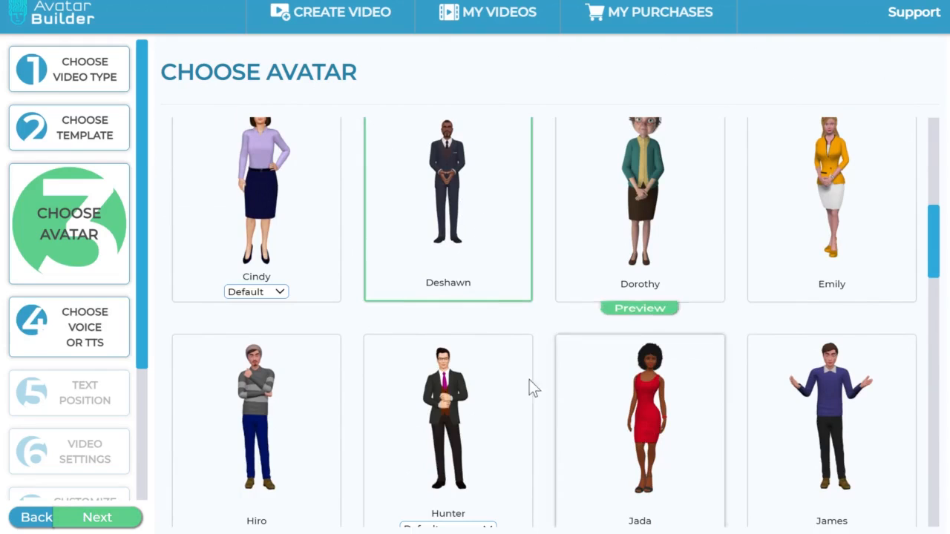
scroll(503, 373, down, 14)
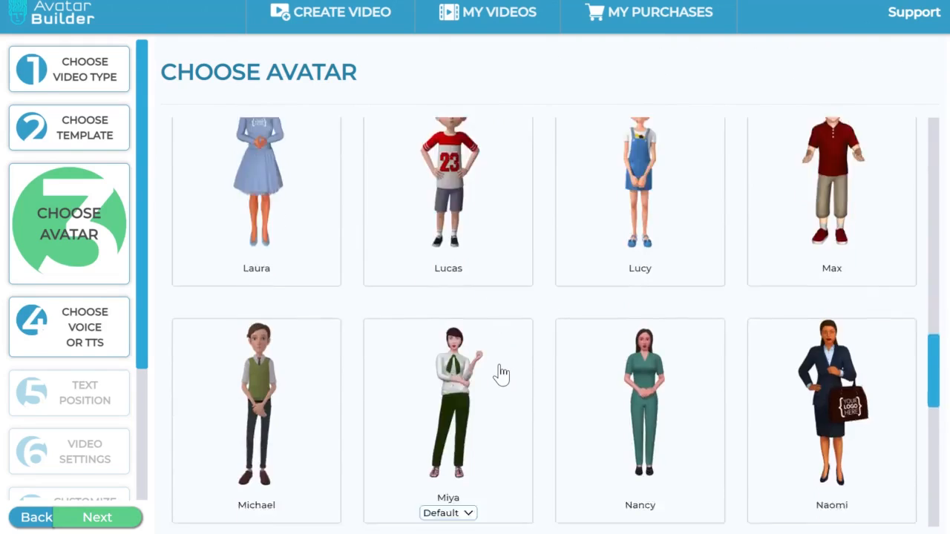
click(502, 374)
click(126, 517)
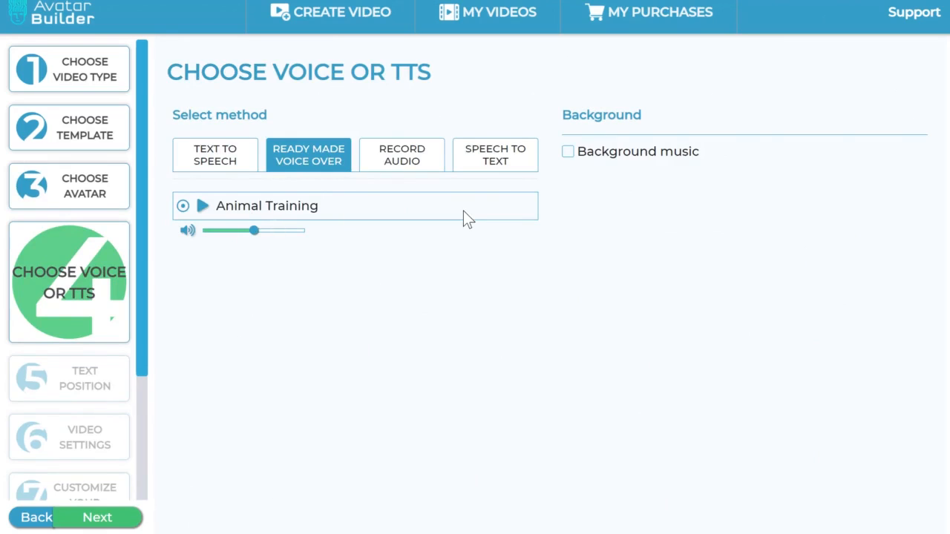
Step: Switch to Text to Speech and examine its voice choices and the ready-made Animal Training script
click(231, 169)
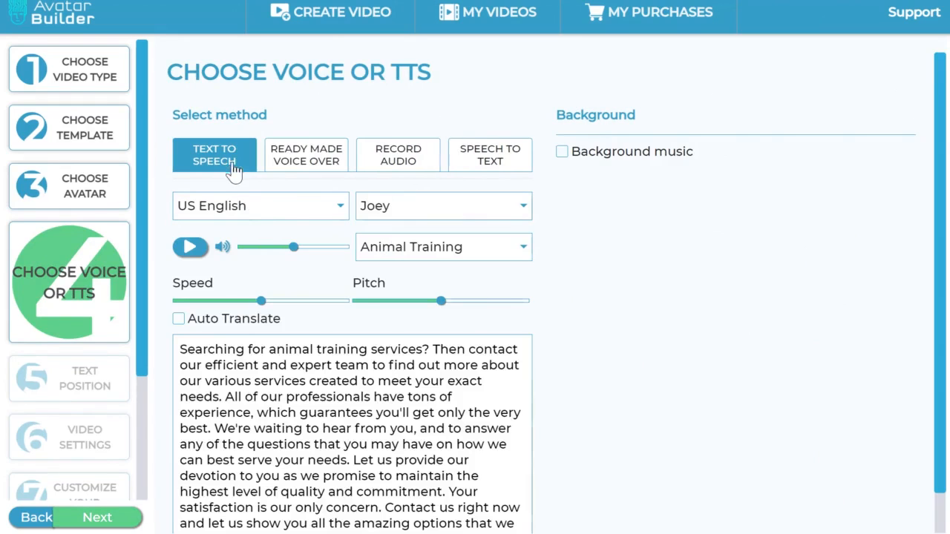
click(529, 206)
click(621, 304)
scroll(397, 305, down, 1)
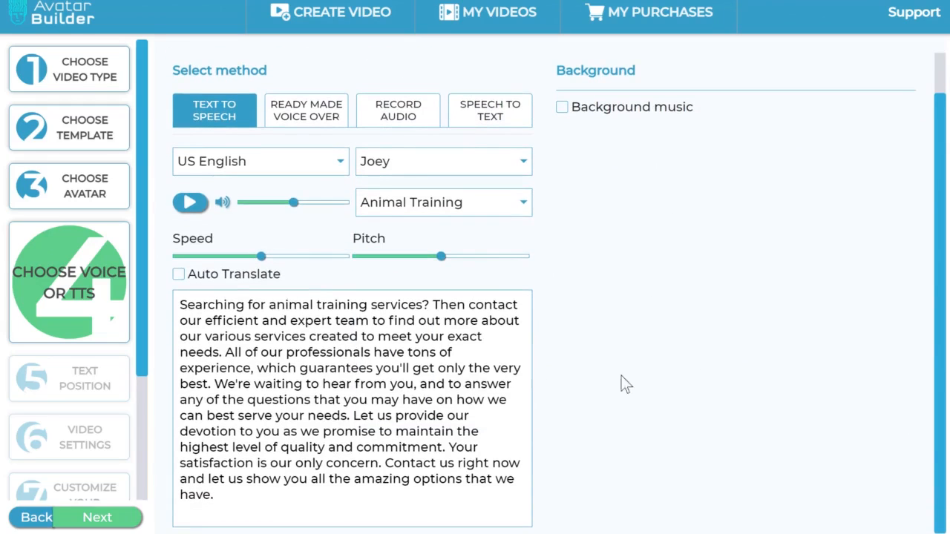
drag(431, 503, 178, 304)
click(407, 503)
drag(406, 504, 169, 306)
click(405, 517)
Step: Check the Speech to Text method, choose Ready Made Voice Over instead, and continue to the text positioning
click(499, 127)
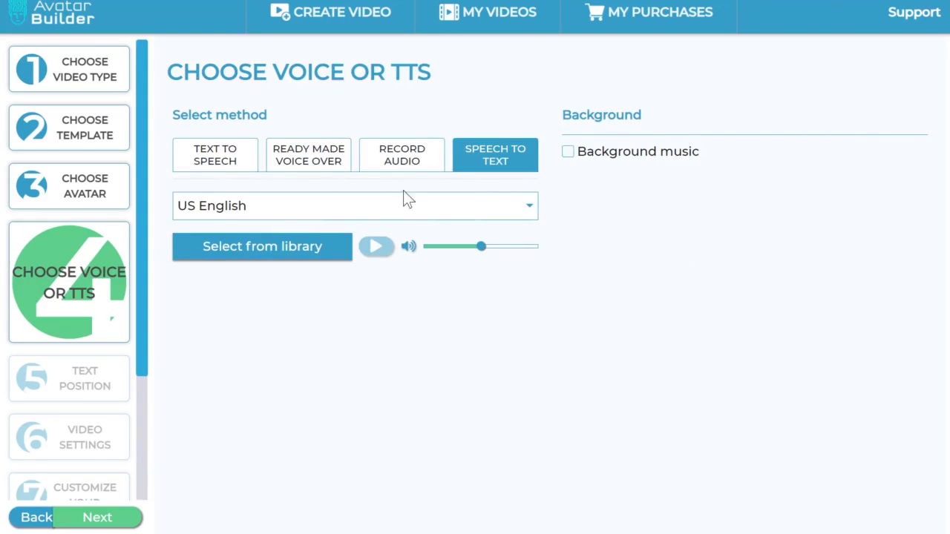
click(228, 165)
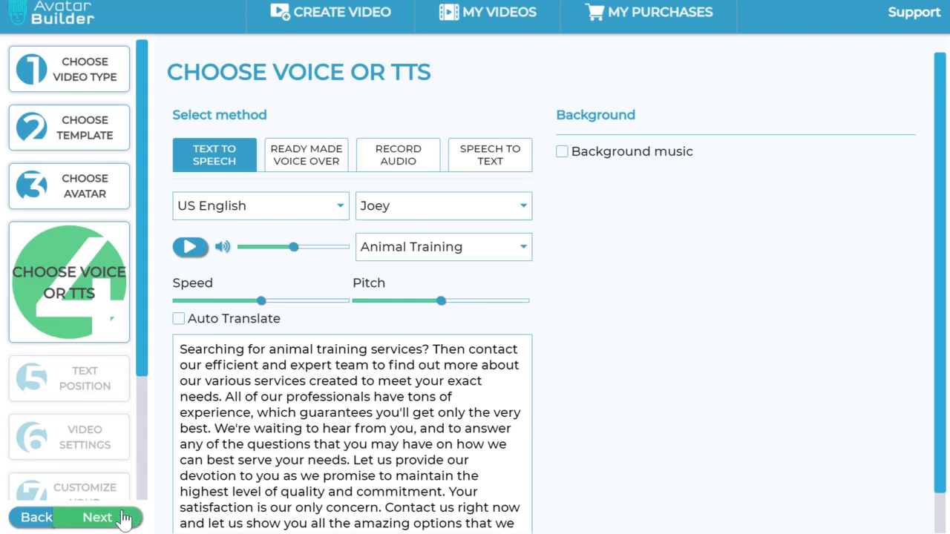
click(320, 160)
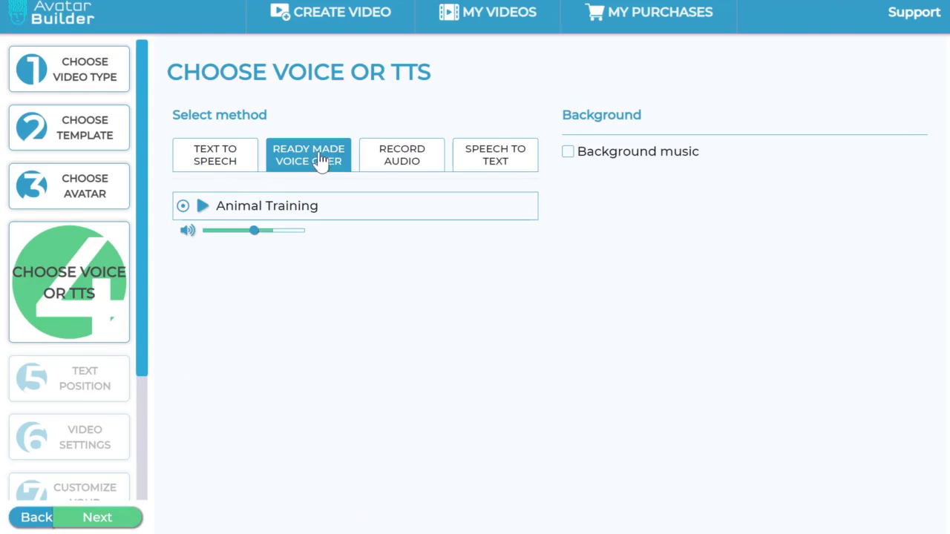
click(136, 523)
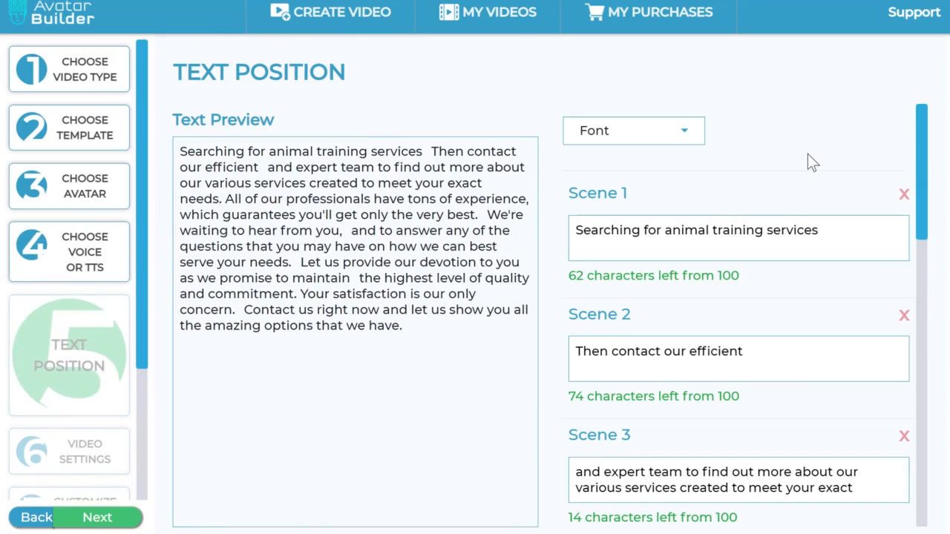
Step: Examine how the script is split into scenes by highlighting the Scene 1 text
mouse_move(927, 161)
mouse_down()
mouse_move(928, 455)
mouse_move(929, 173)
mouse_up()
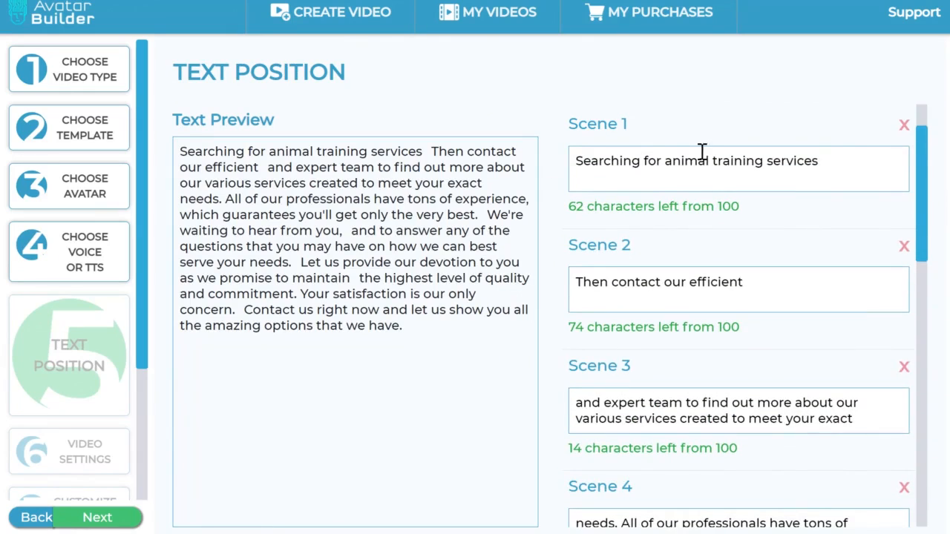
drag(837, 174, 562, 195)
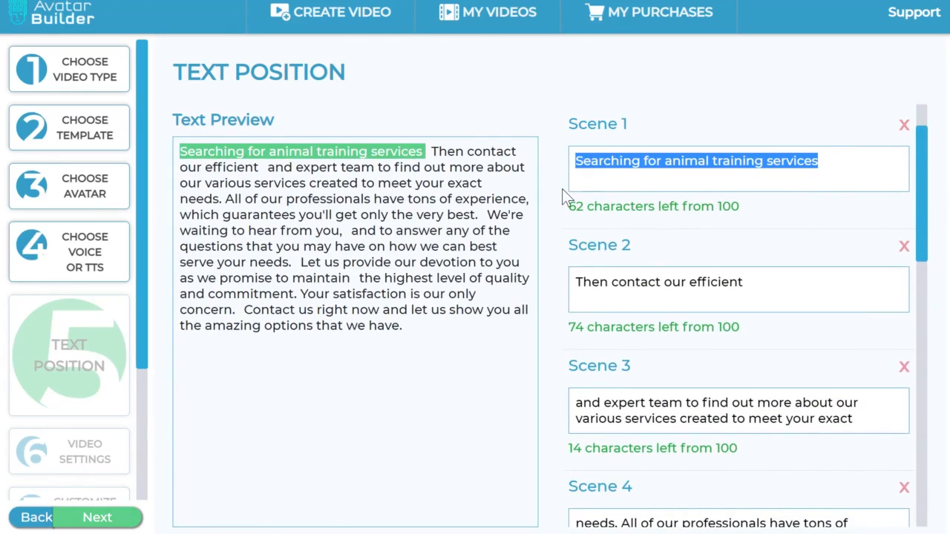
click(820, 171)
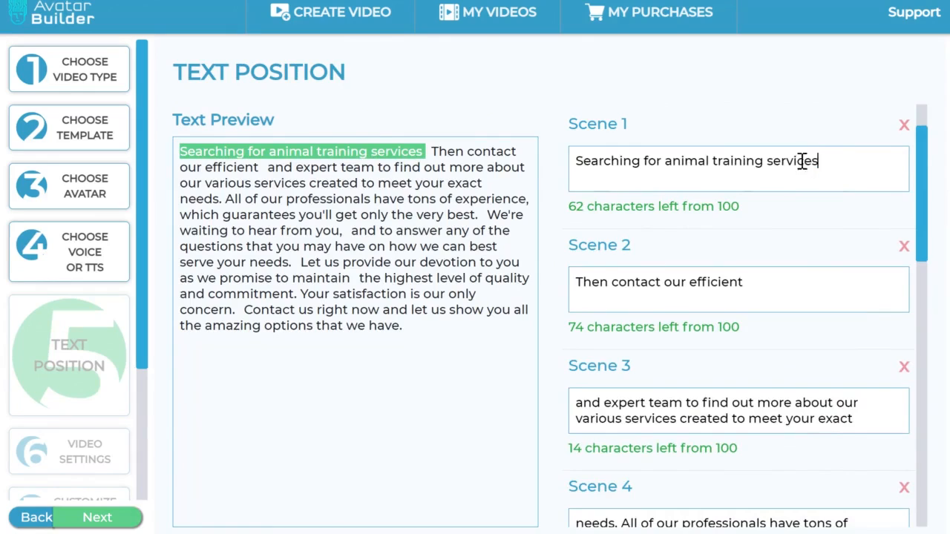
drag(802, 159, 535, 167)
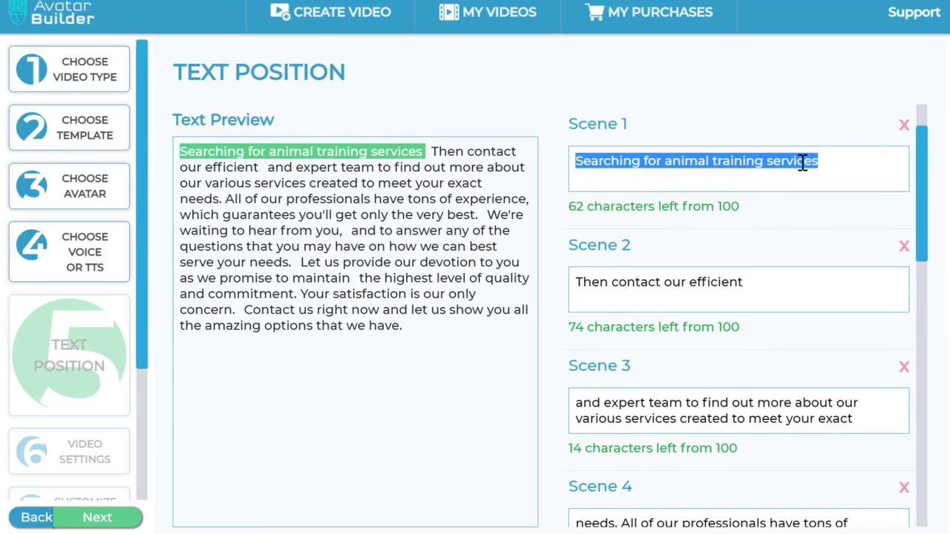
click(853, 179)
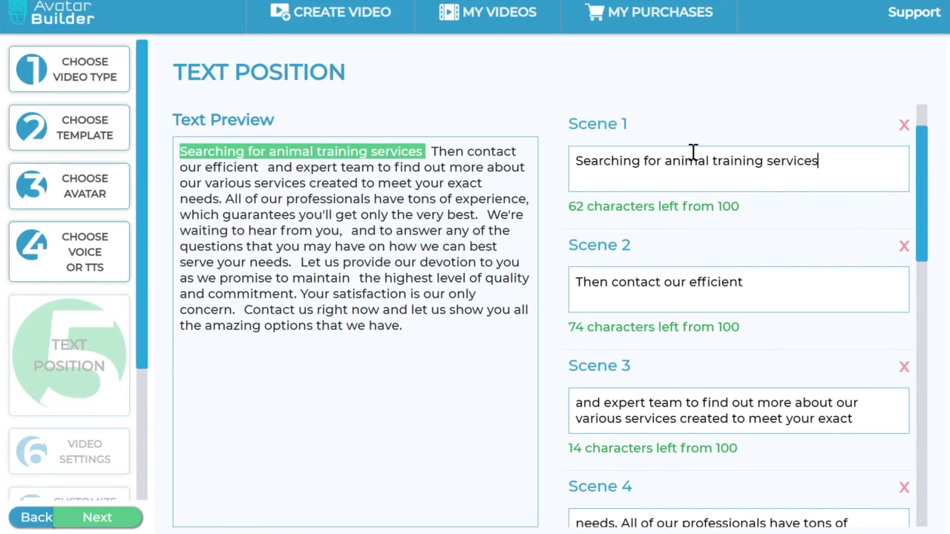
Step: Look through the available fonts without choosing one, and continue to the video settings
scroll(701, 159, up, 2)
click(660, 127)
scroll(703, 290, down, 3)
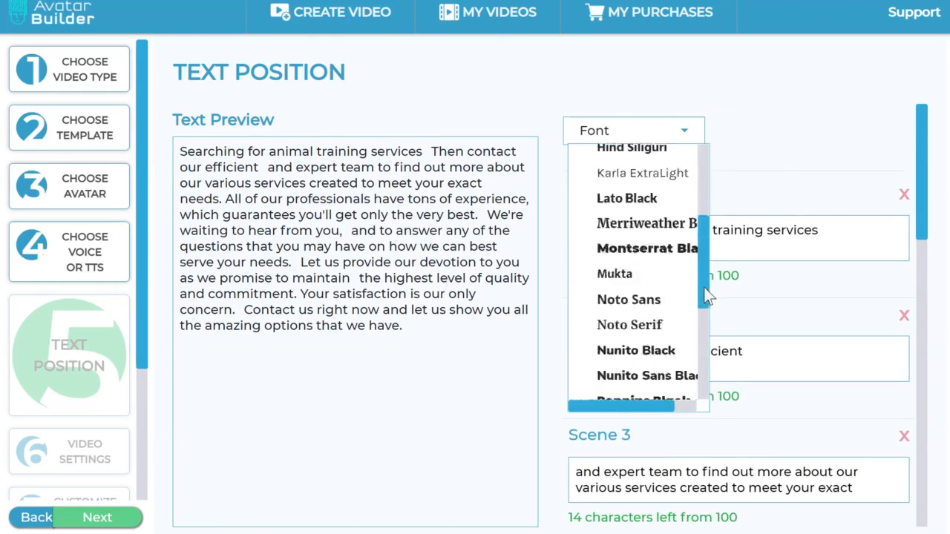
drag(707, 295, 819, 170)
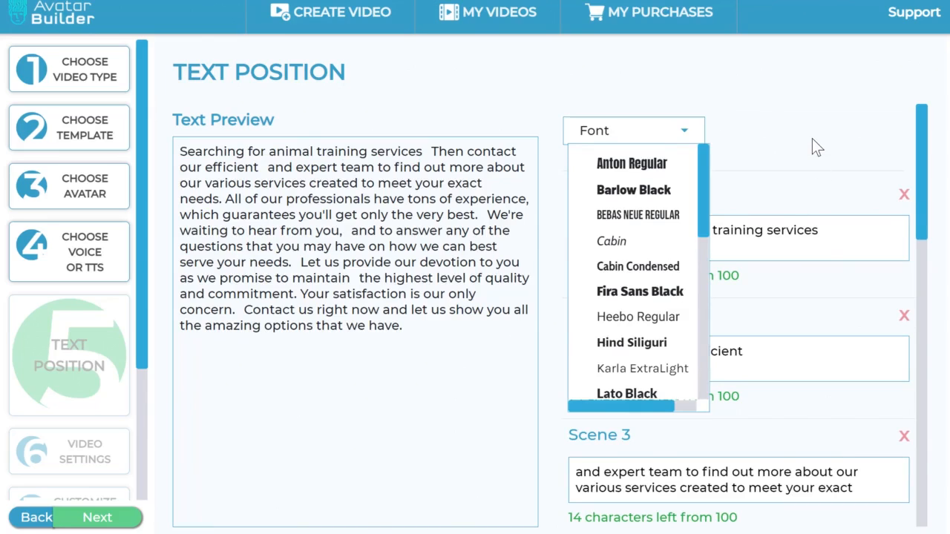
click(813, 139)
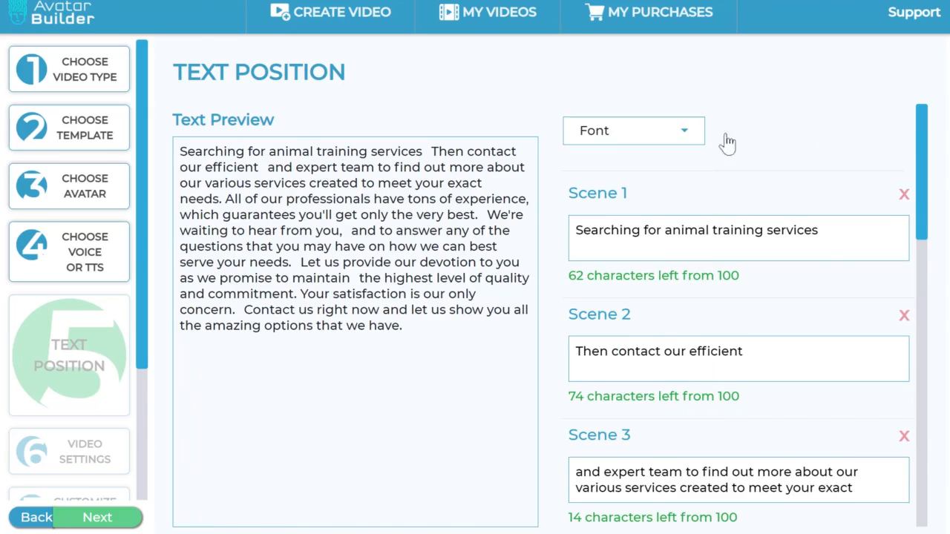
click(119, 518)
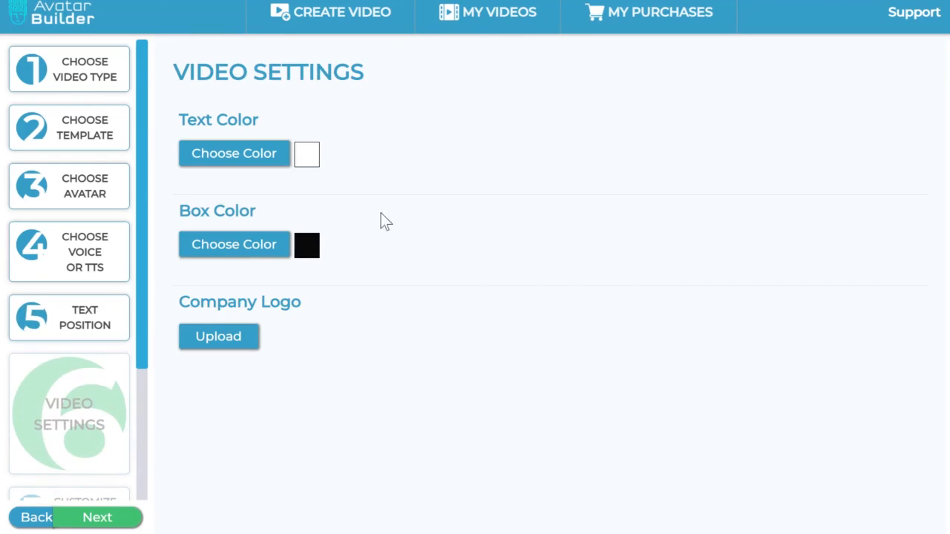
Step: Review the text color, box color and company logo settings, and continue to the avatar customization
drag(197, 111, 308, 156)
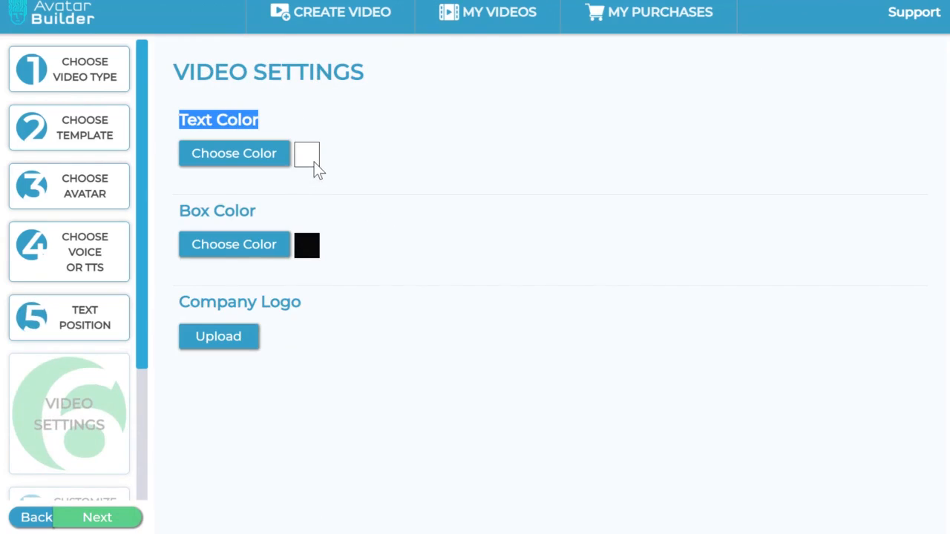
click(452, 94)
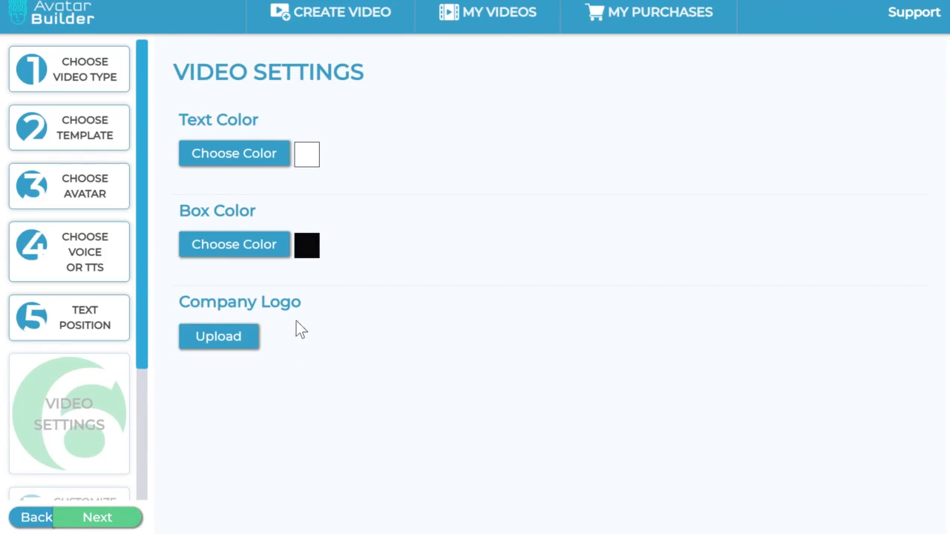
drag(210, 204, 290, 200)
click(406, 221)
drag(216, 303, 335, 300)
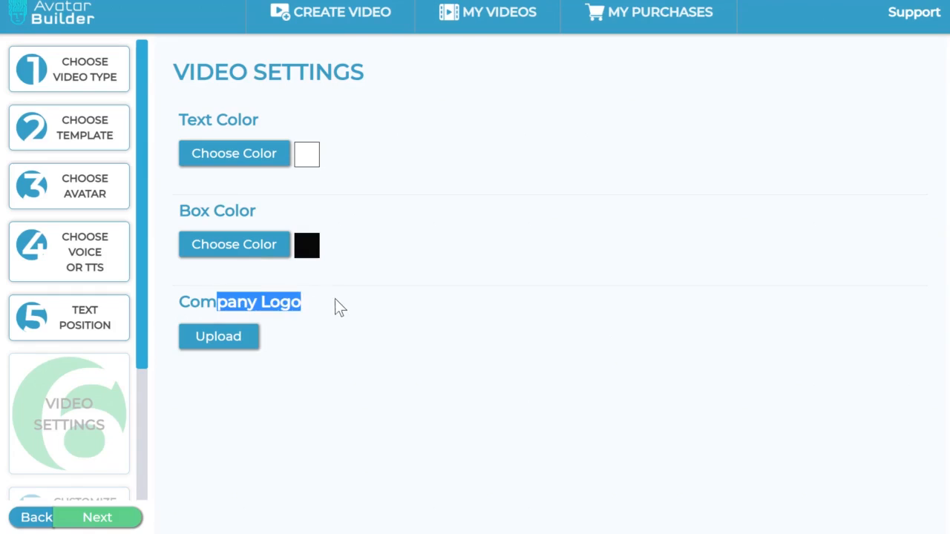
click(338, 299)
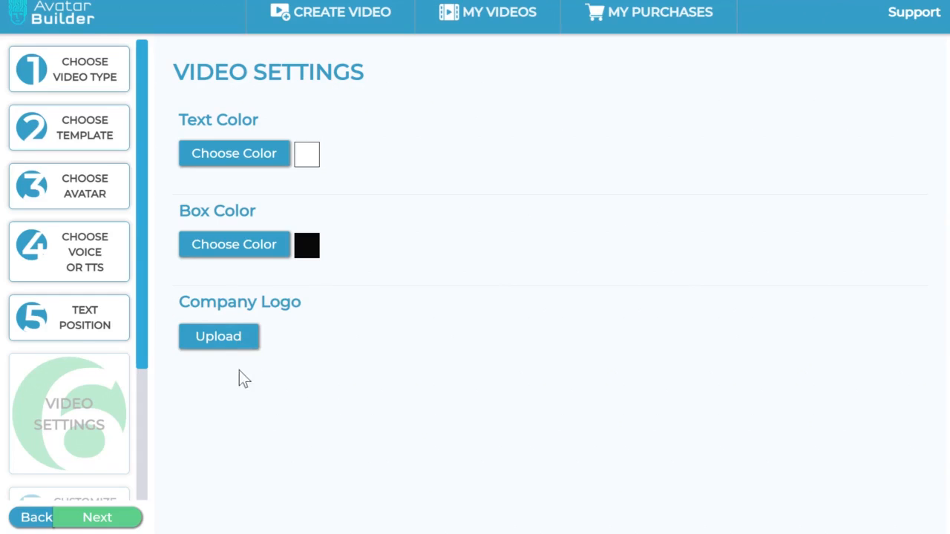
click(116, 517)
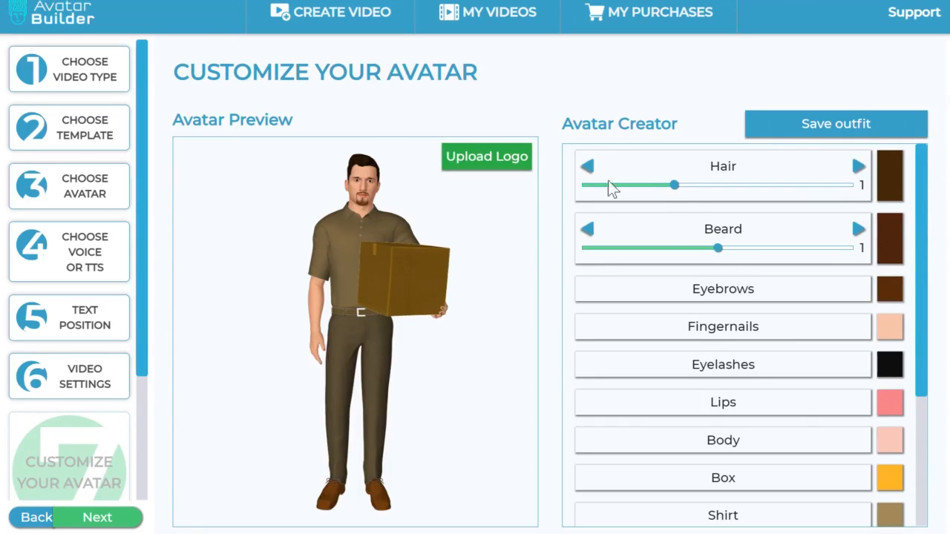
Step: Try out the avatar's hair styles and set Hair to style 3
click(590, 169)
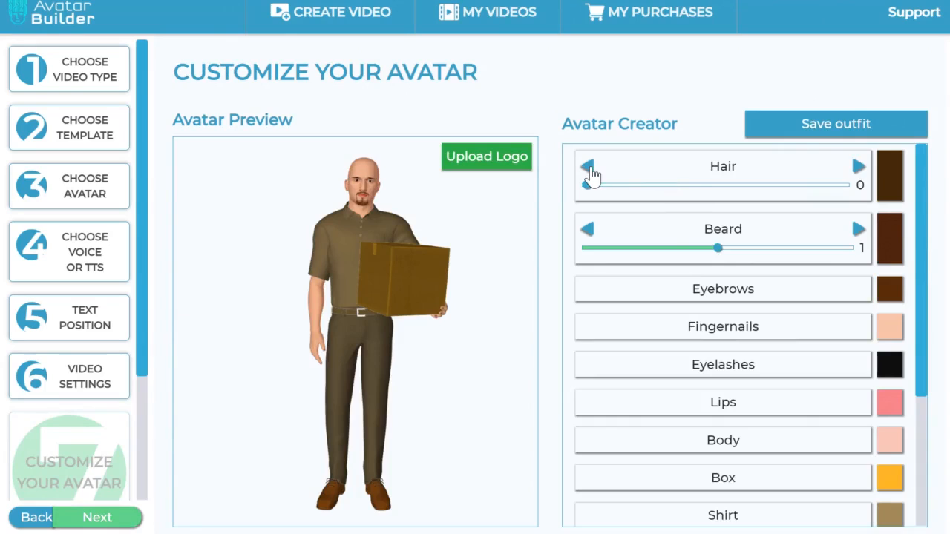
click(858, 167)
click(859, 168)
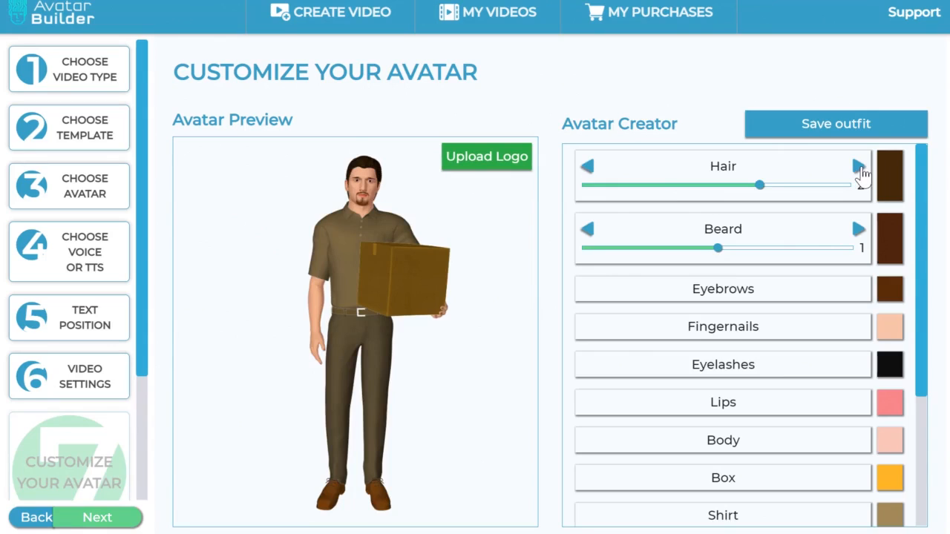
click(859, 167)
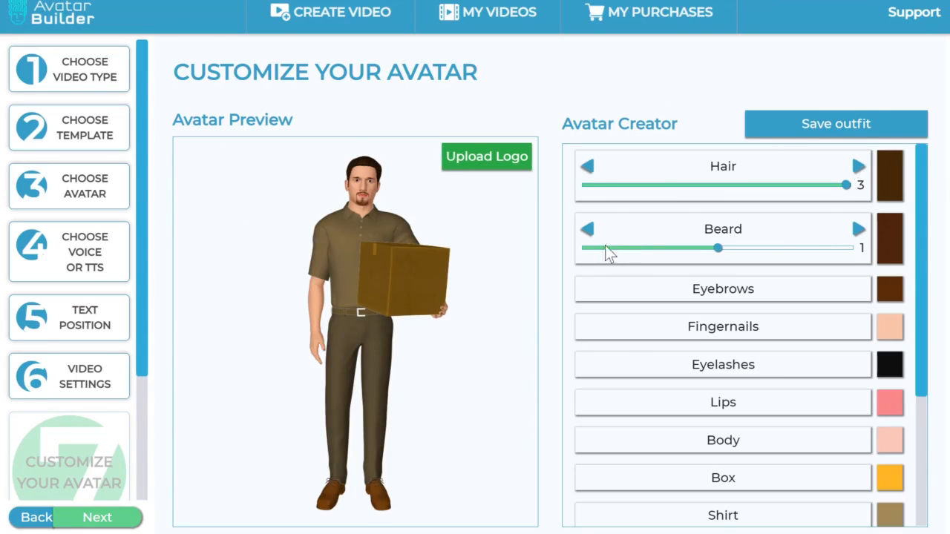
Step: Set the avatar's Beard to style 2 and change the beard color to black
click(590, 233)
click(857, 230)
click(858, 230)
click(895, 248)
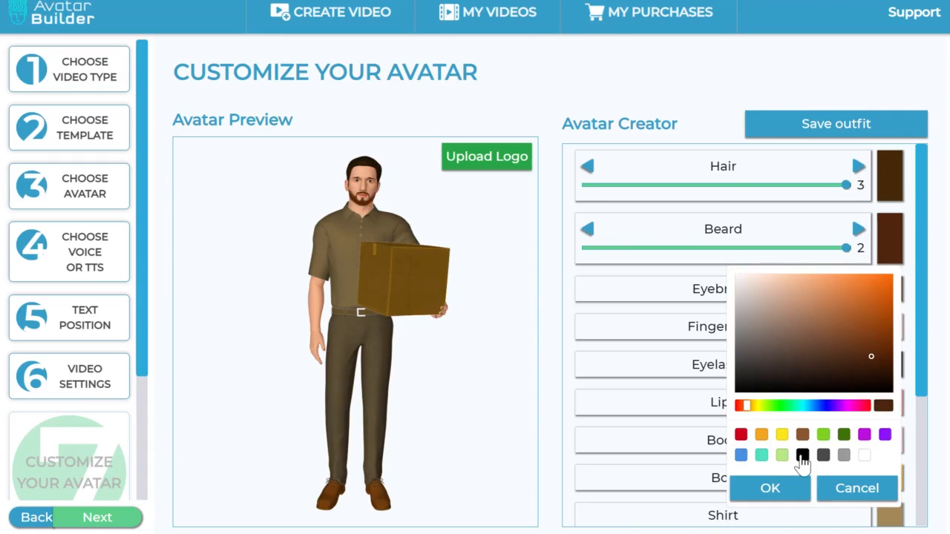
click(802, 455)
click(791, 488)
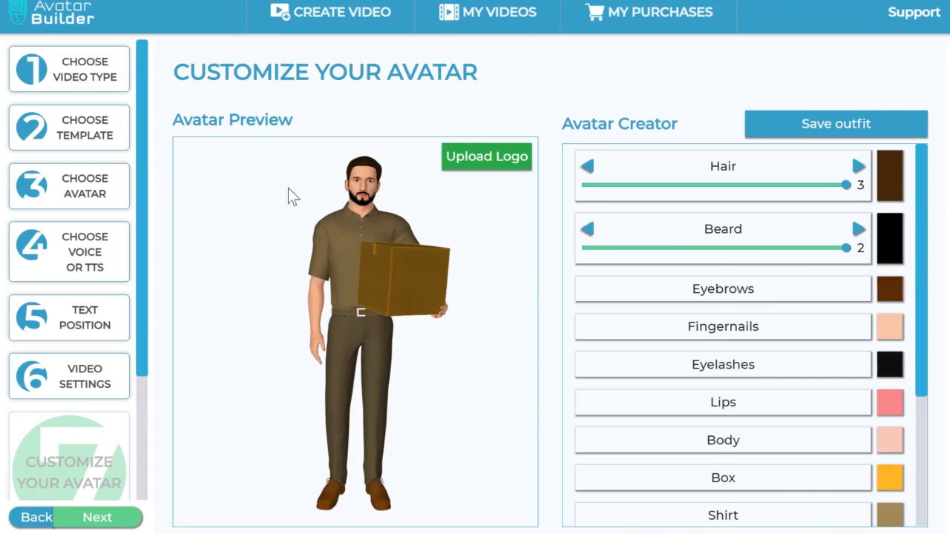
Step: Change the avatar's hair color to a light orange
click(896, 191)
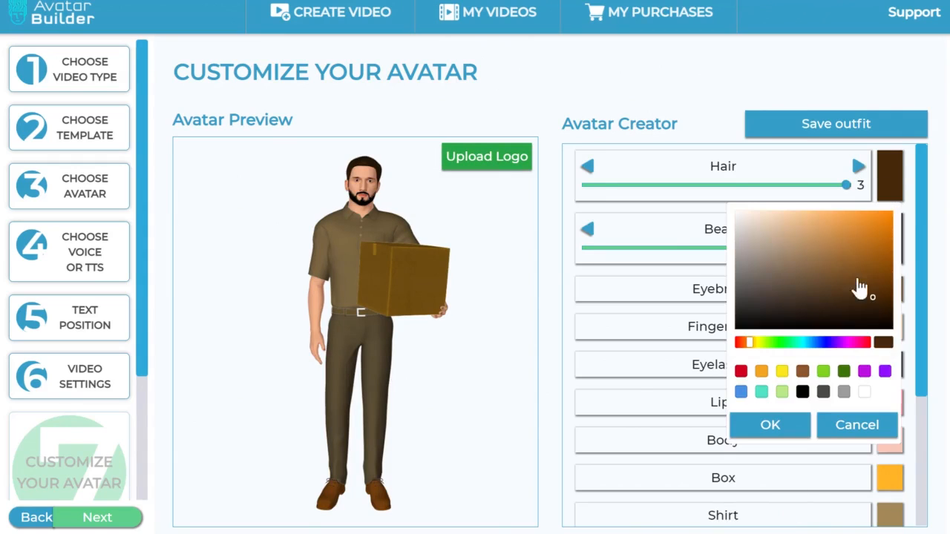
click(887, 225)
drag(886, 224, 850, 219)
click(779, 429)
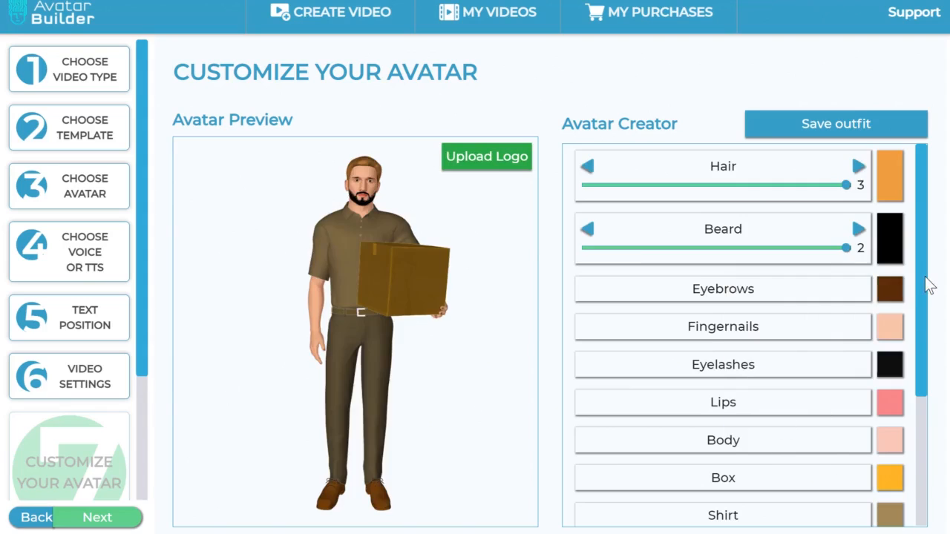
Step: Change the avatar's beard color to a reddish brown
click(898, 251)
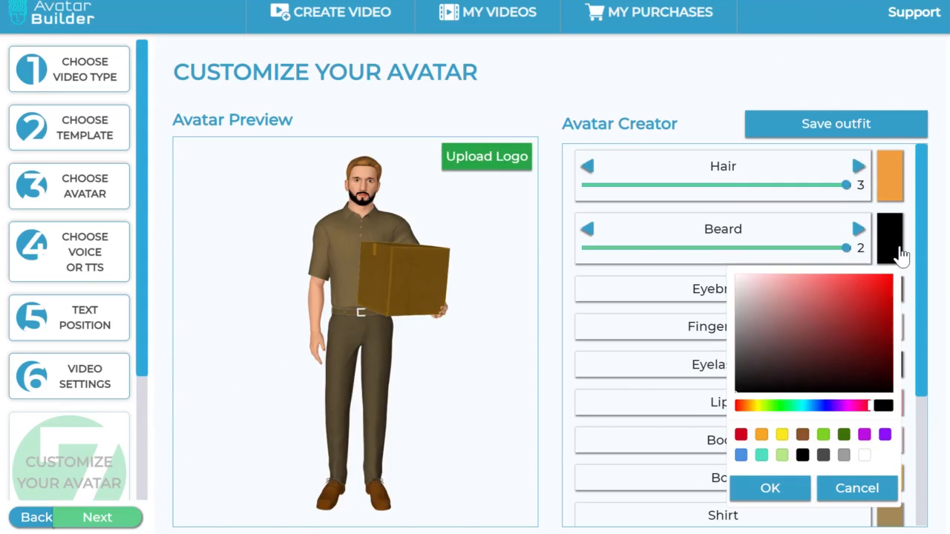
click(802, 434)
click(866, 302)
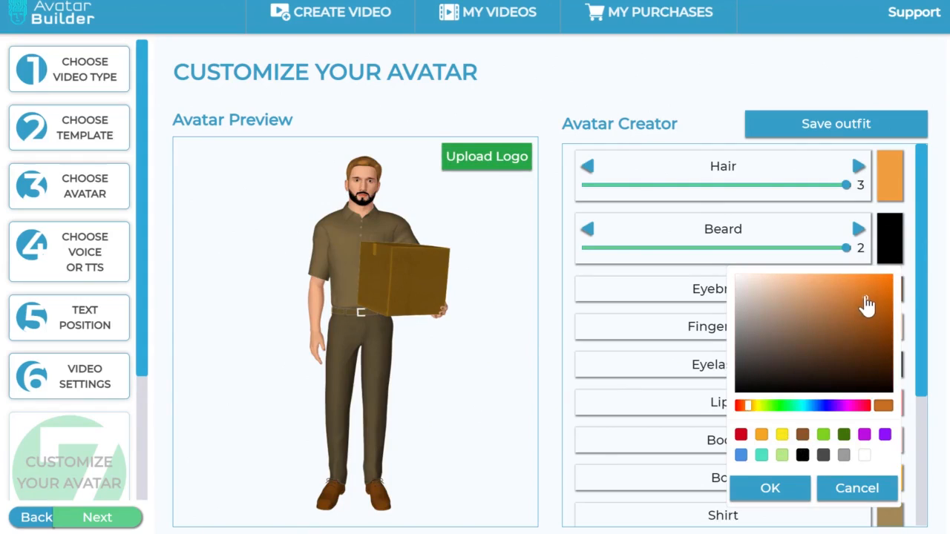
drag(878, 355, 870, 338)
click(765, 488)
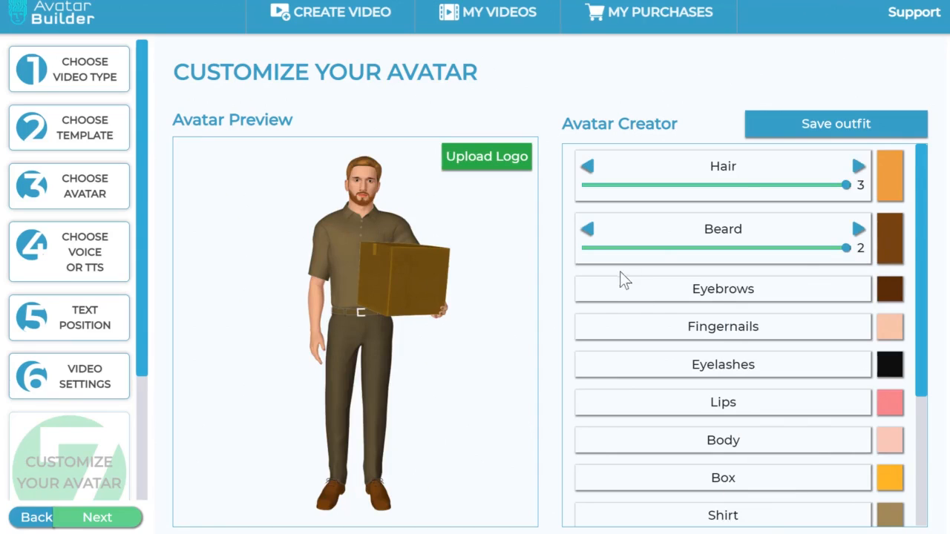
Step: Change the avatar's eyebrow color to a lighter orange-brown
click(890, 289)
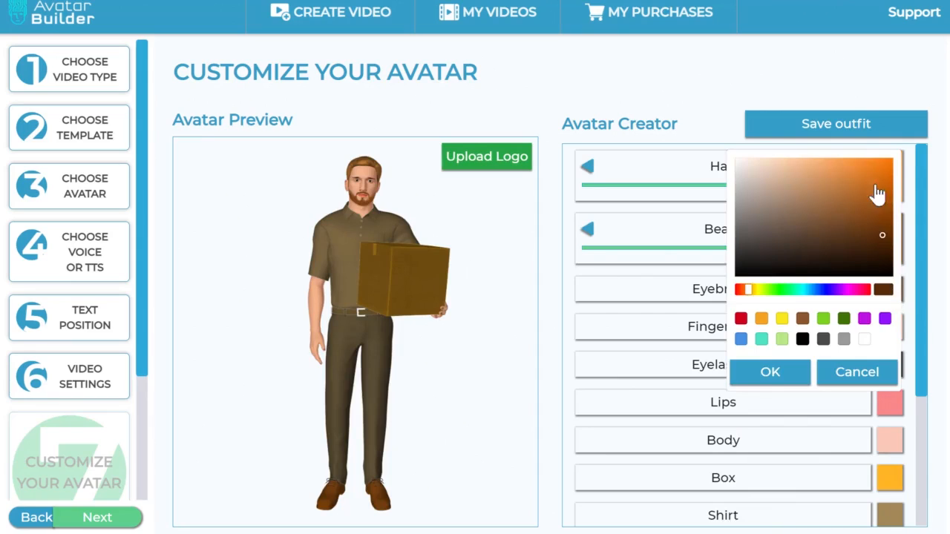
click(869, 220)
click(740, 376)
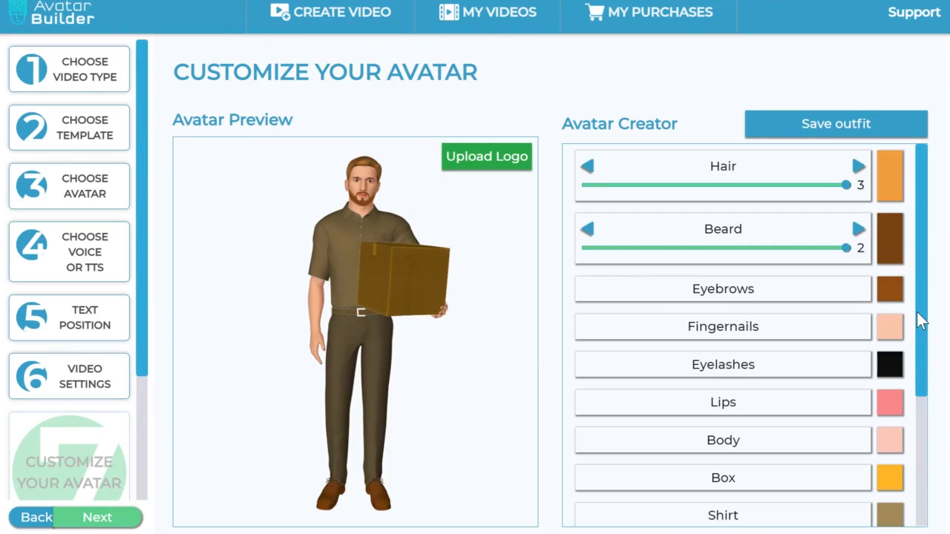
Step: Change the color of the avatar's box to the preset brown
drag(925, 351, 922, 385)
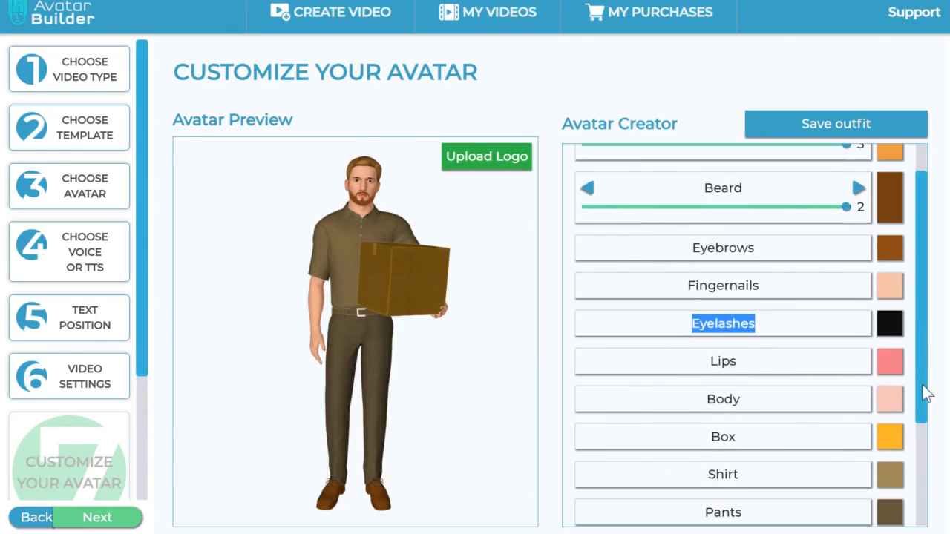
scroll(770, 400, down, 1)
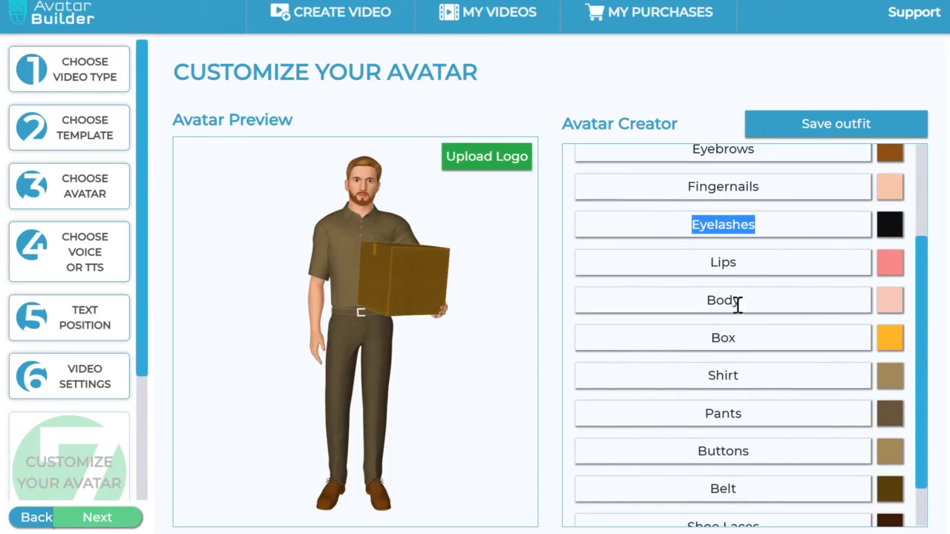
click(893, 340)
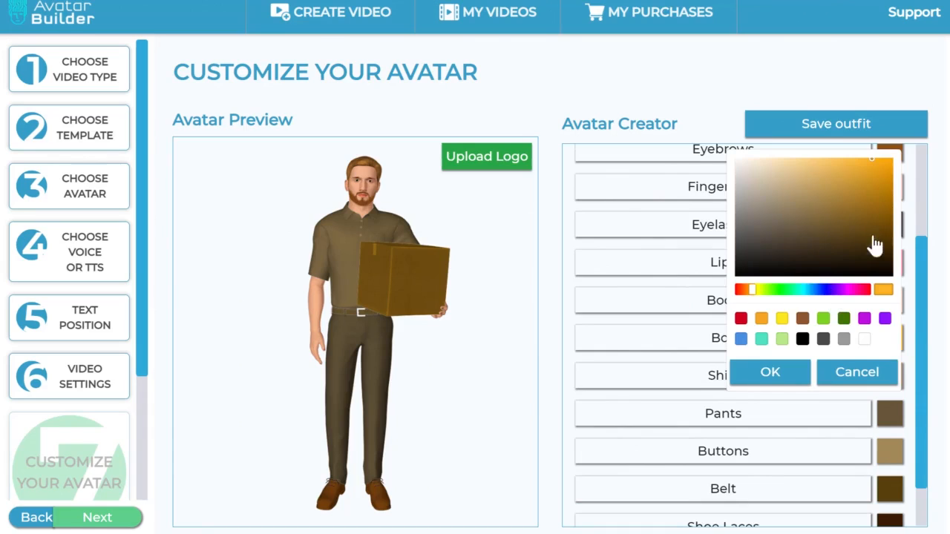
click(802, 320)
click(782, 378)
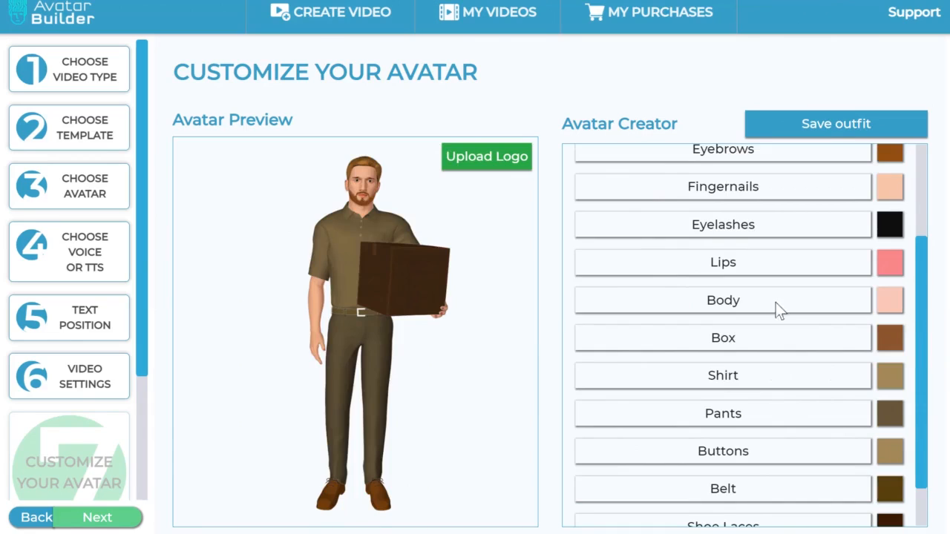
Step: Change the avatar's pants color to a saturated dark golden brown
scroll(842, 341, down, 1)
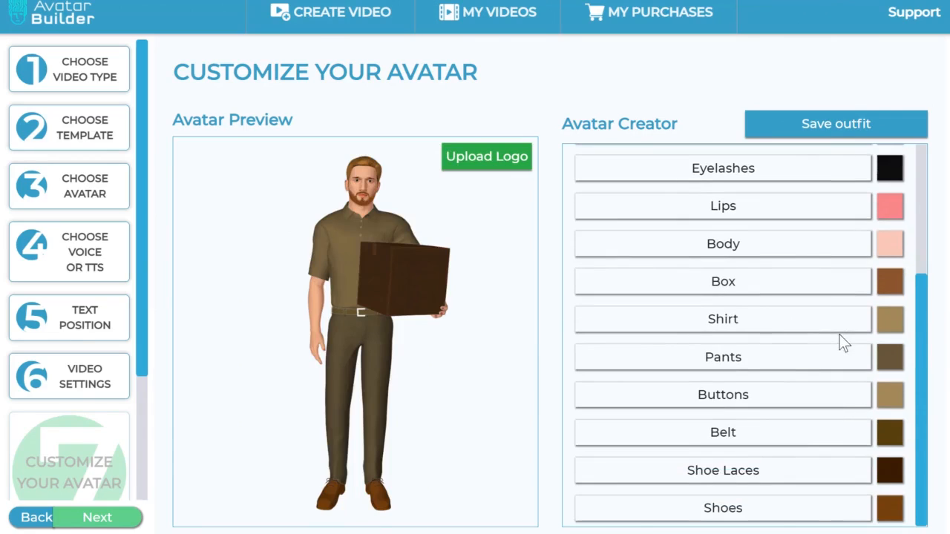
click(891, 358)
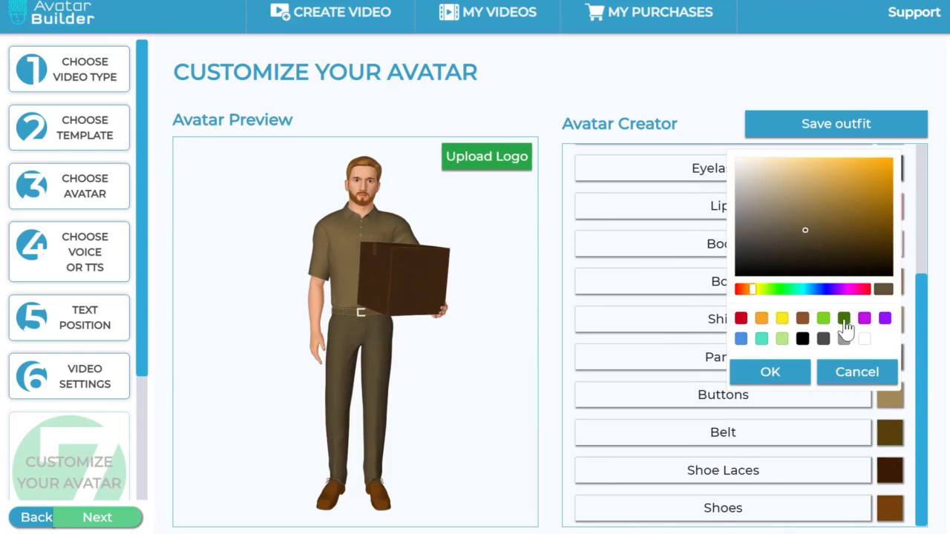
drag(814, 230, 883, 229)
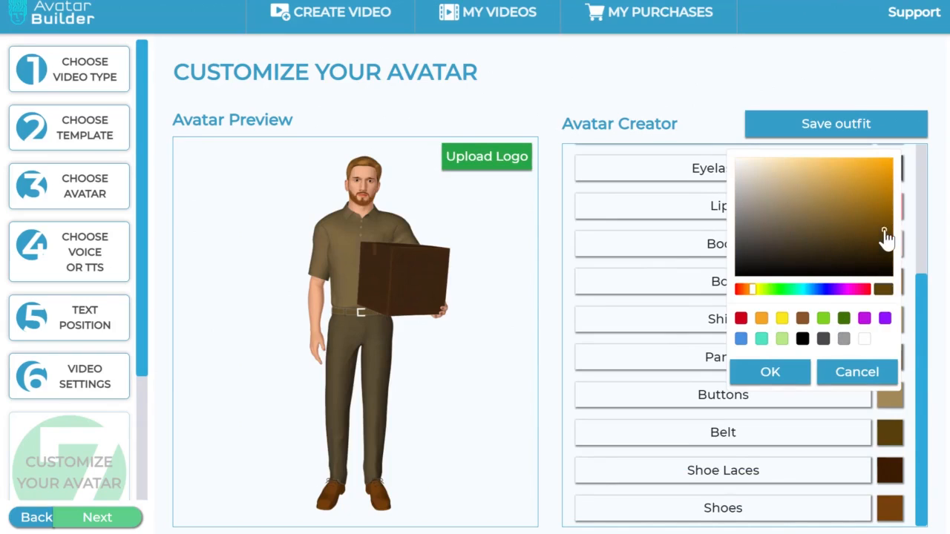
click(797, 378)
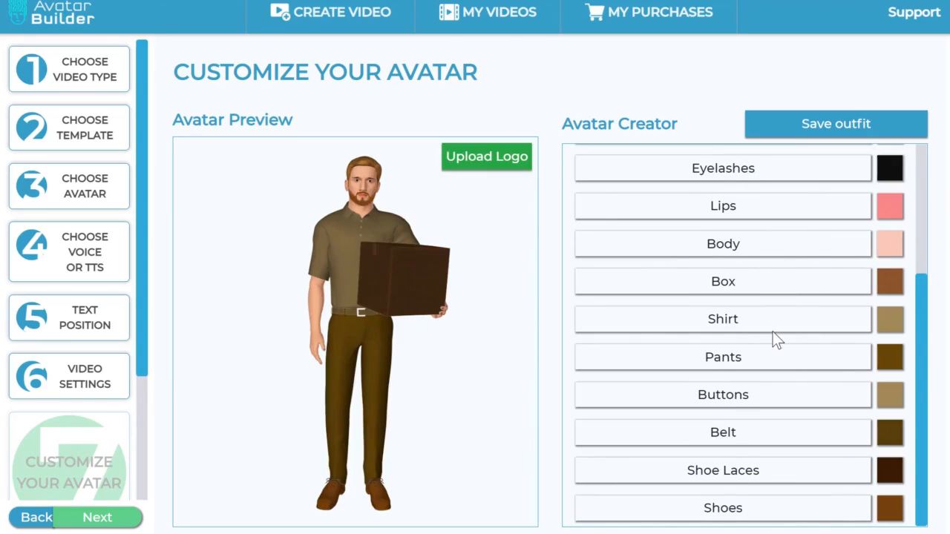
Step: Change the avatar's shirt color to a dark indigo blue
click(889, 320)
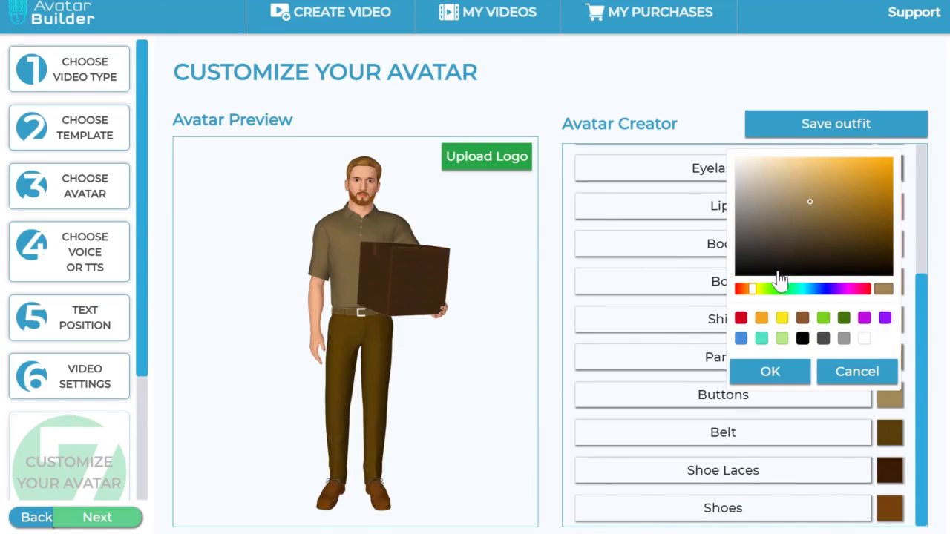
click(831, 288)
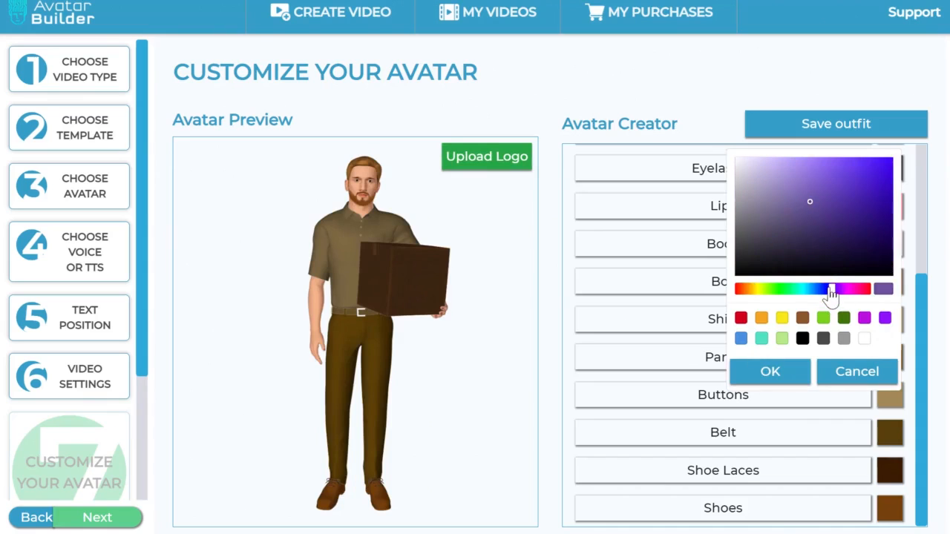
click(886, 237)
click(805, 375)
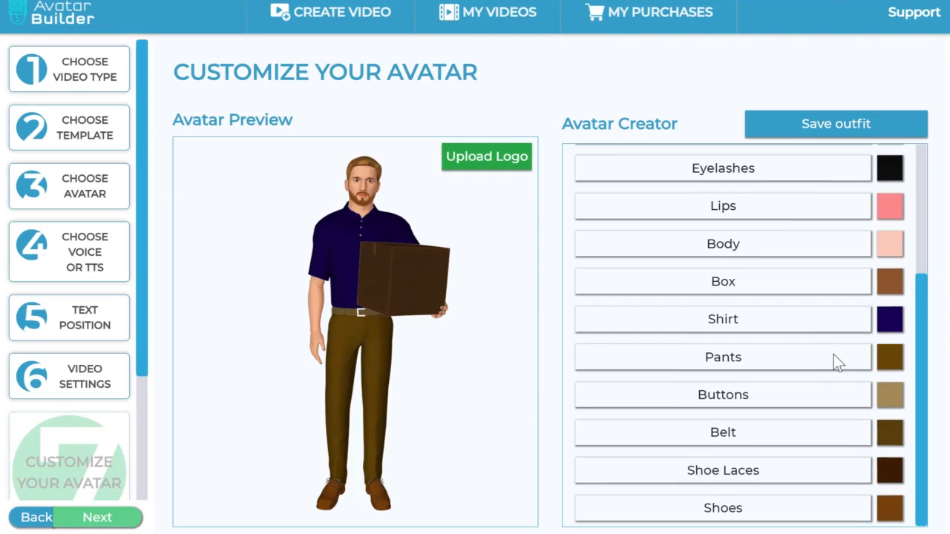
Step: Darken the avatar's body color to a muted brownish pink
scroll(833, 354, up, 3)
scroll(834, 354, down, 3)
click(890, 245)
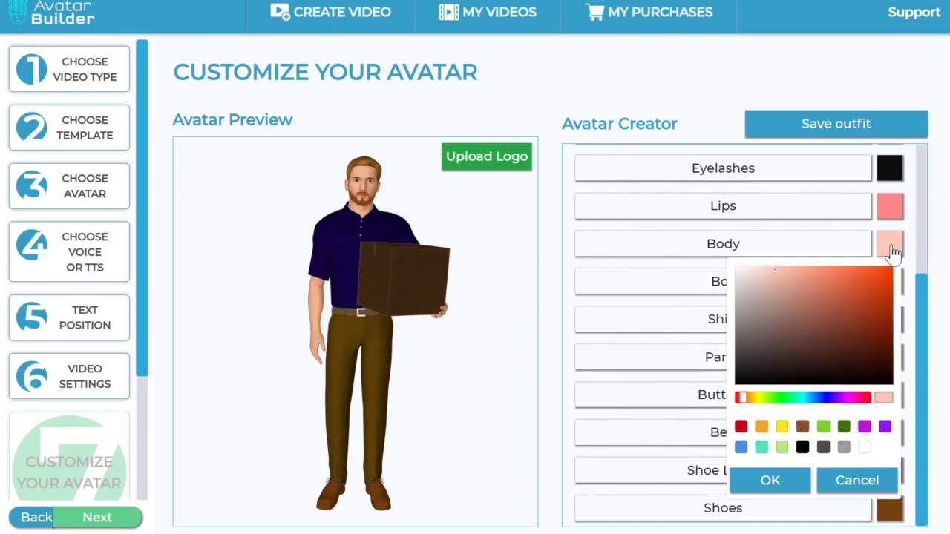
click(774, 300)
click(791, 315)
click(798, 306)
click(794, 322)
click(789, 317)
click(788, 478)
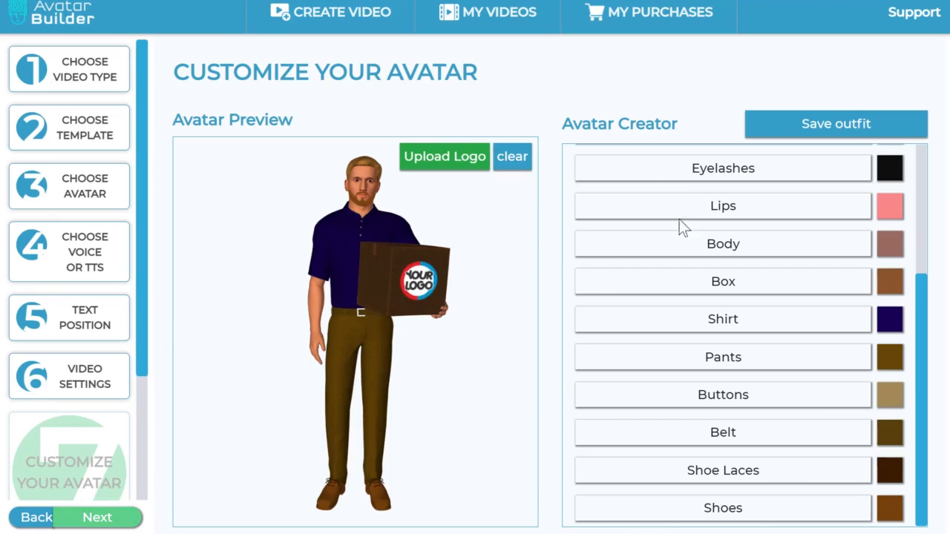
Step: Continue to the video creation stage and review scene 1's text, font, background media, avatar position and the scene timeline
click(118, 520)
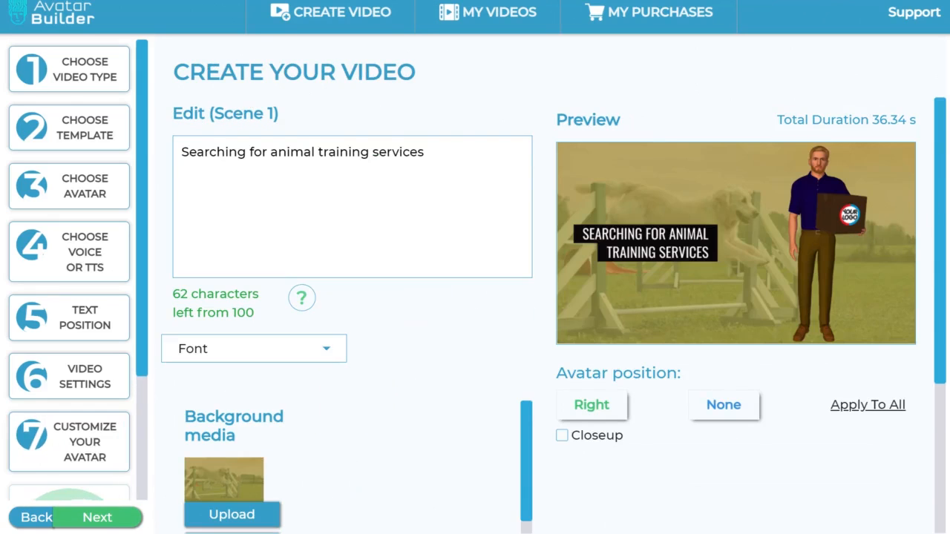
scroll(943, 243, down, 3)
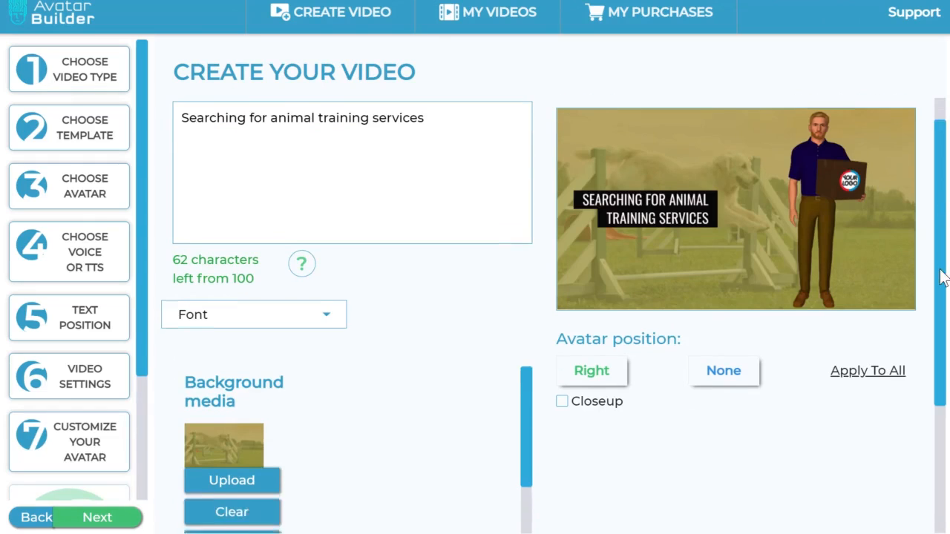
mouse_move(391, 529)
mouse_down()
mouse_move(888, 533)
mouse_move(393, 533)
mouse_up()
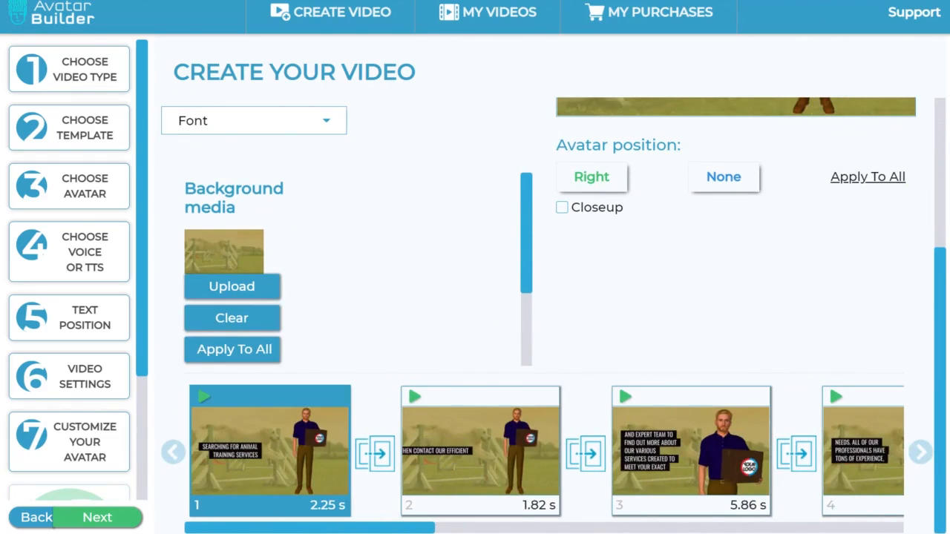
drag(529, 280, 540, 248)
scroll(388, 310, up, 1)
scroll(386, 304, up, 2)
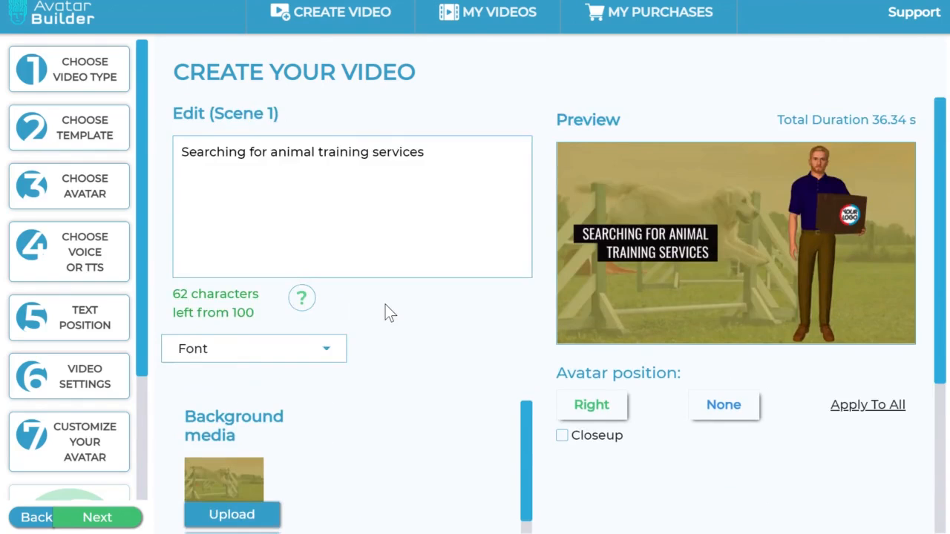
scroll(385, 304, down, 2)
scroll(379, 306, up, 1)
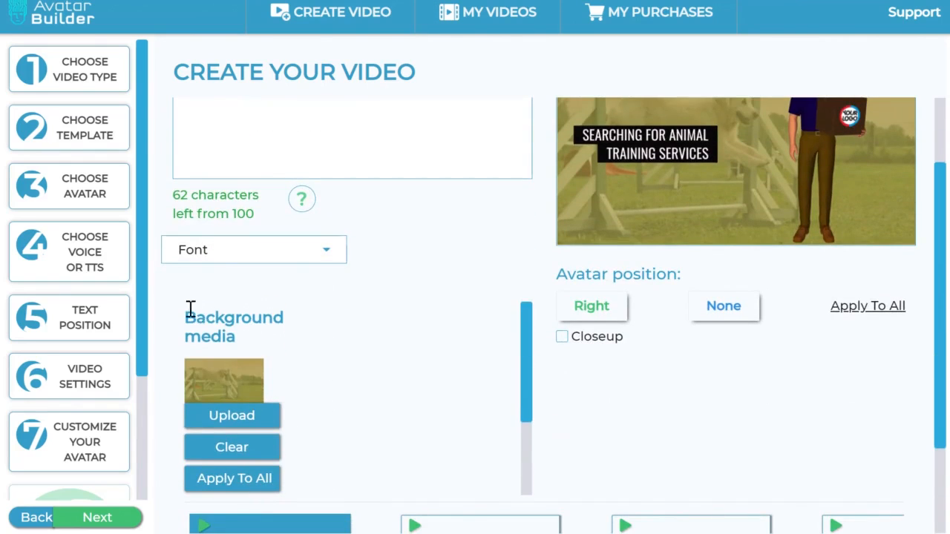
drag(190, 308, 331, 334)
click(331, 334)
scroll(385, 407, down, 2)
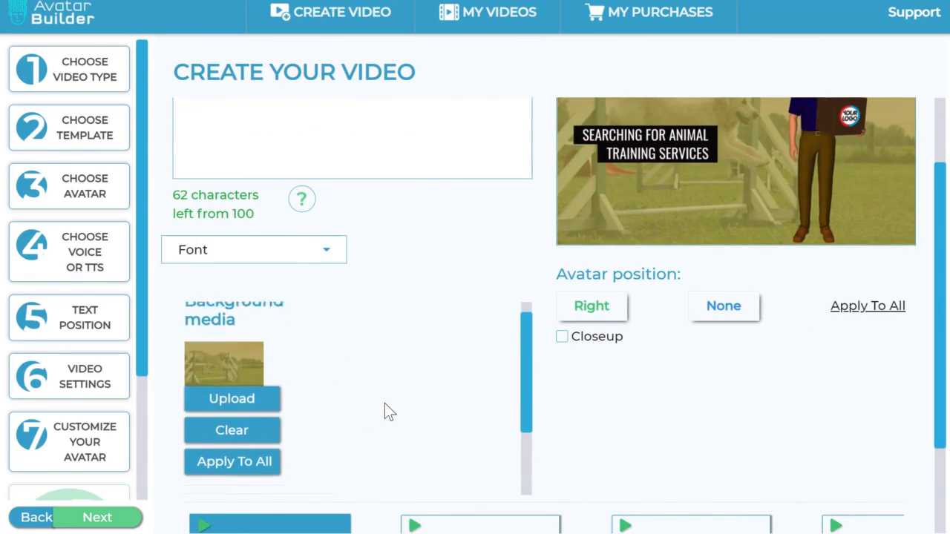
scroll(385, 406, up, 2)
Step: Open the gallery for scene 1's background media, search My Gallery for "delivery" and clear the search
click(254, 421)
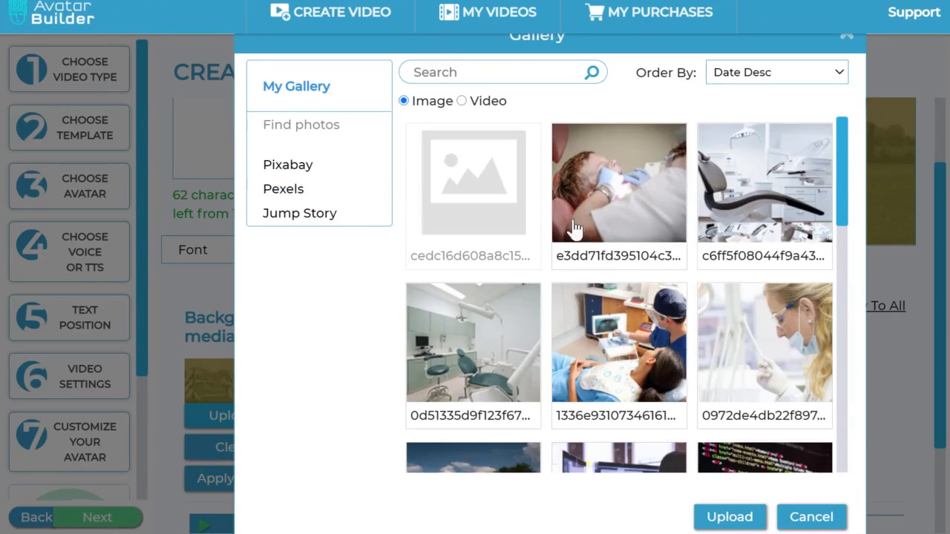
click(517, 78)
text(delivery)
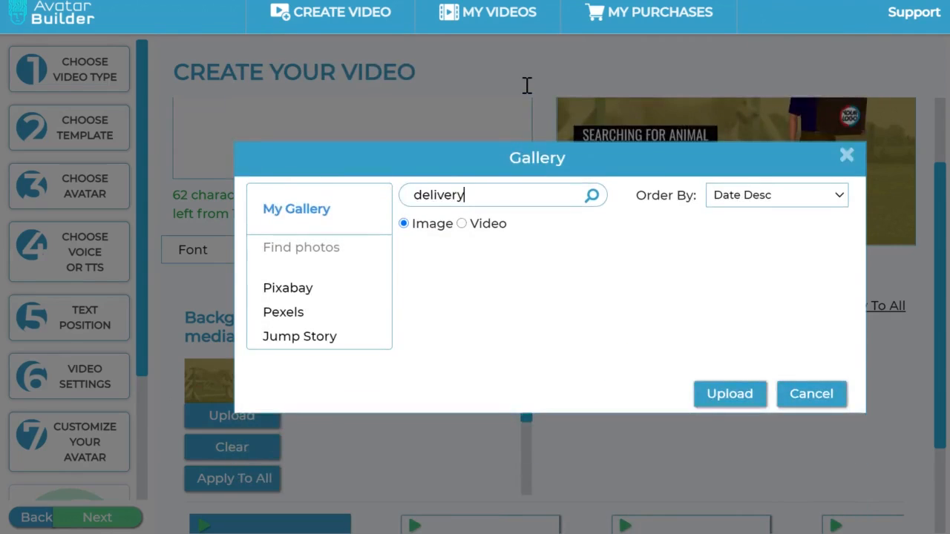
key(BackSpace)
key(BackSpace)
key(BackSpace)
key(BackSpace)
key(BackSpace)
key(BackSpace)
key(BackSpace)
key(BackSpace)
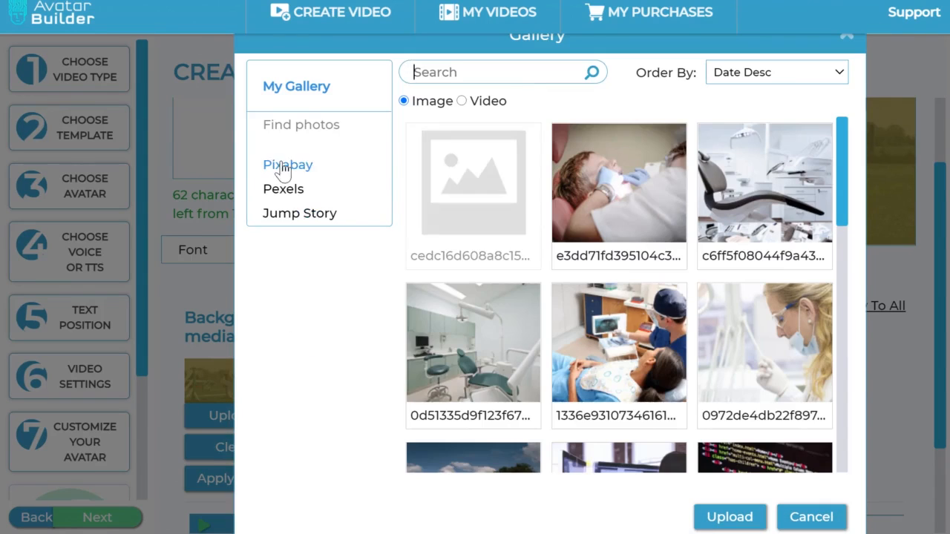
Step: Search the Pixabay image library for "delivery"
click(284, 167)
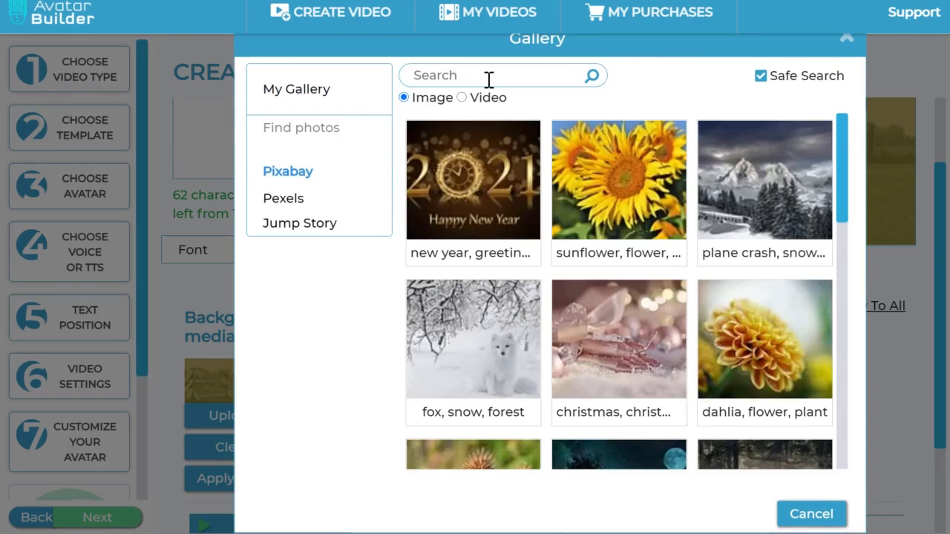
click(489, 74)
text(deloiver)
key(BackSpace)
key(BackSpace)
key(BackSpace)
key(BackSpace)
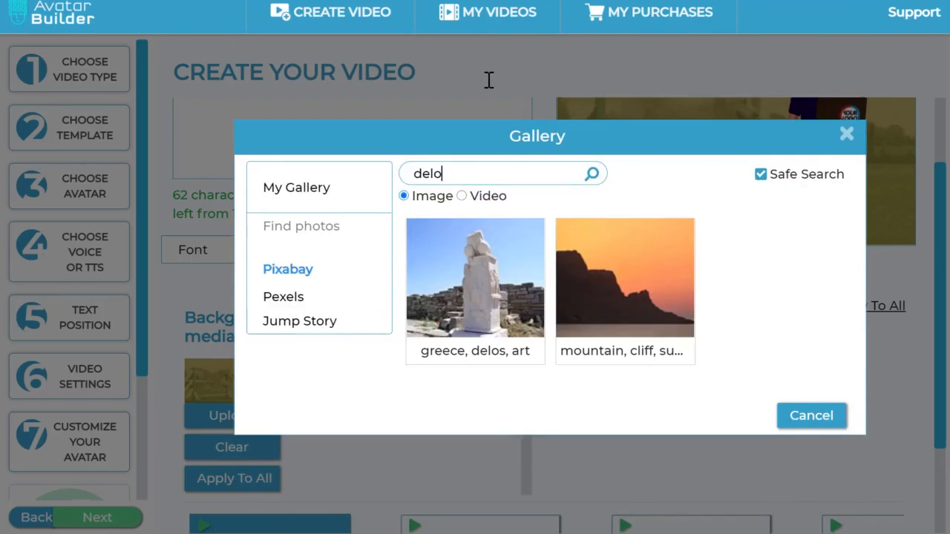
key(BackSpace)
text(ivery)
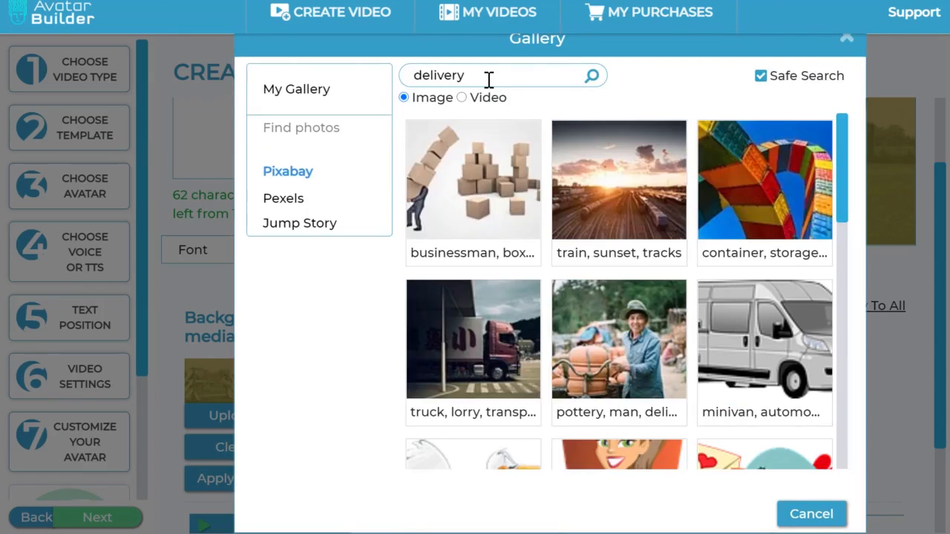
Step: Look through the Pixabay delivery images for a suitable scene background
scroll(624, 202, down, 4)
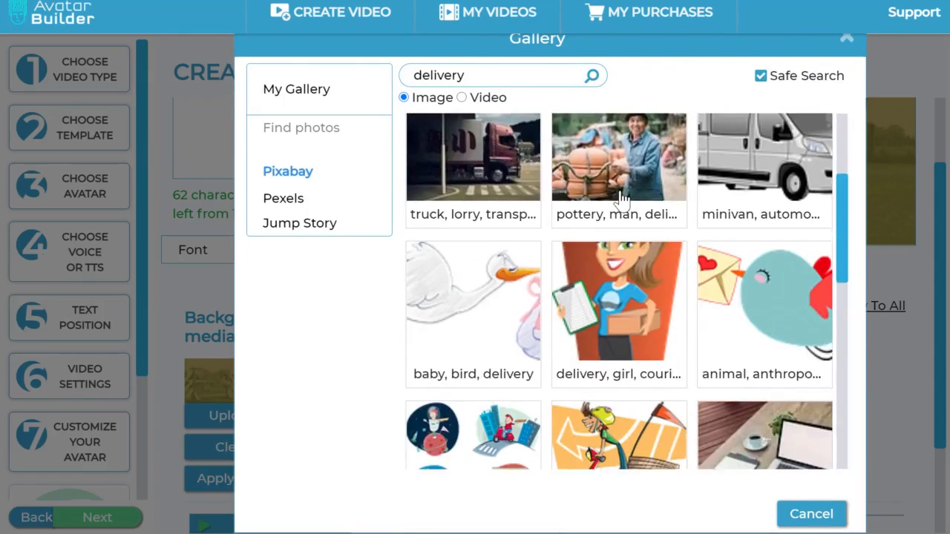
scroll(622, 200, down, 1)
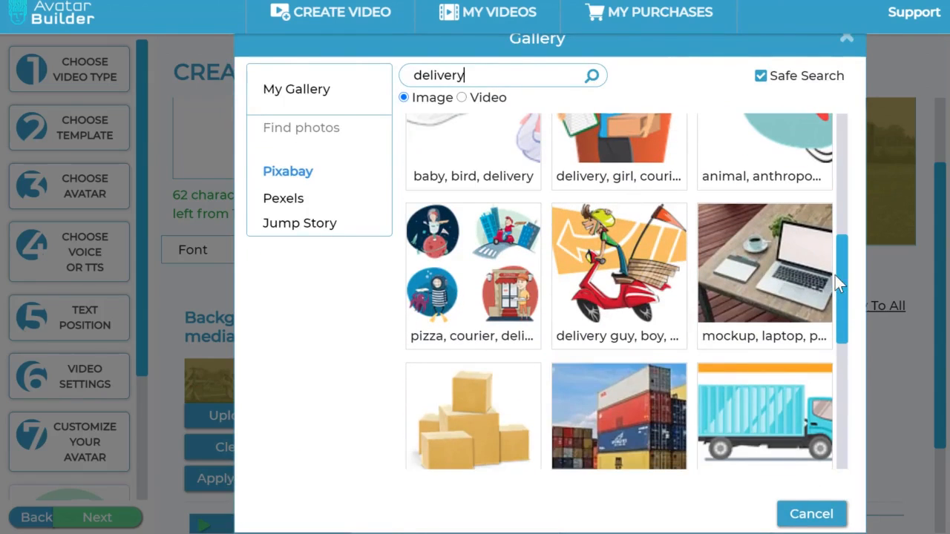
scroll(834, 279, down, 1)
scroll(835, 284, down, 3)
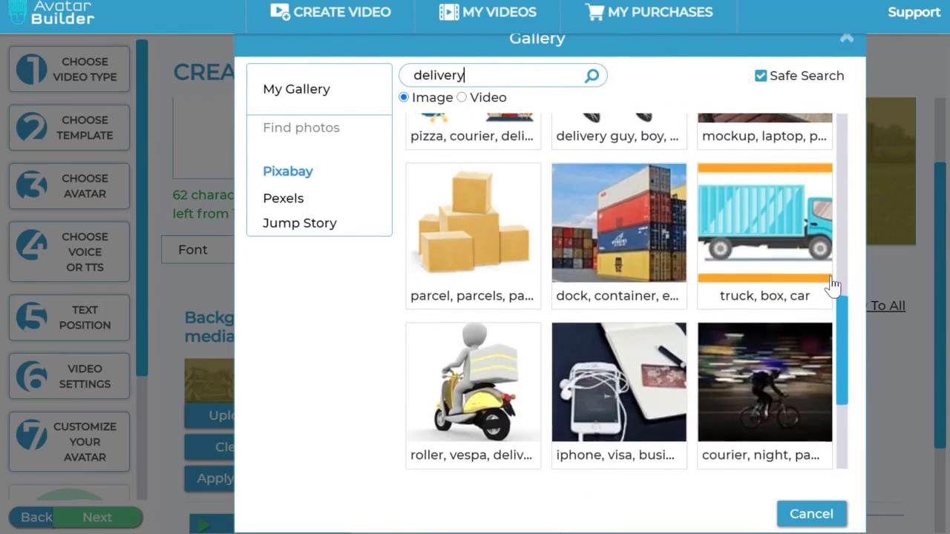
scroll(835, 286, down, 1)
scroll(832, 286, down, 2)
scroll(830, 276, up, 12)
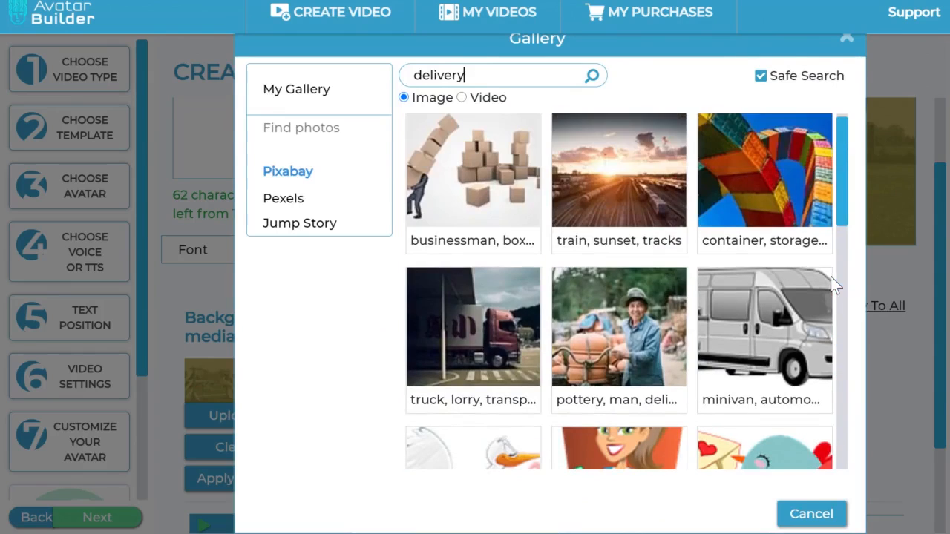
Step: Switch the image source to Pexels and search it for "delivery"
click(288, 200)
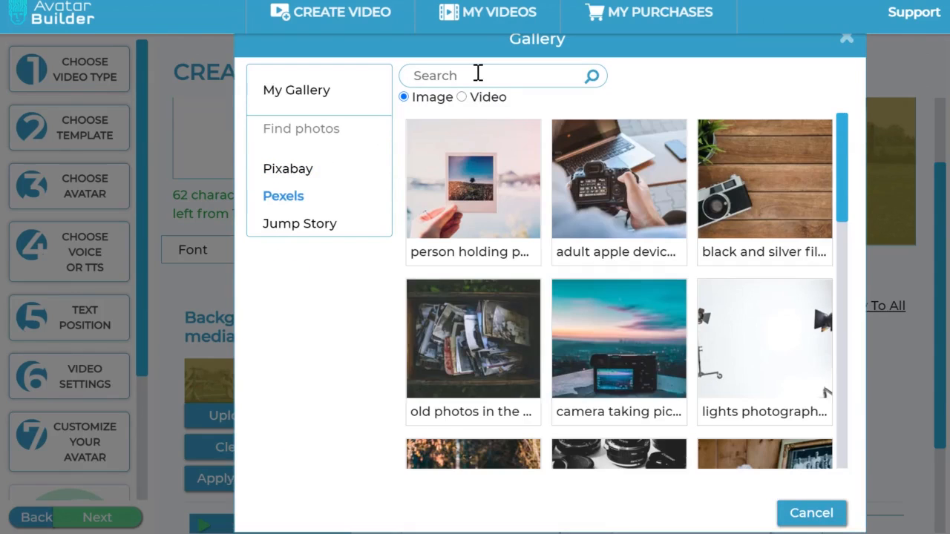
text(delivery)
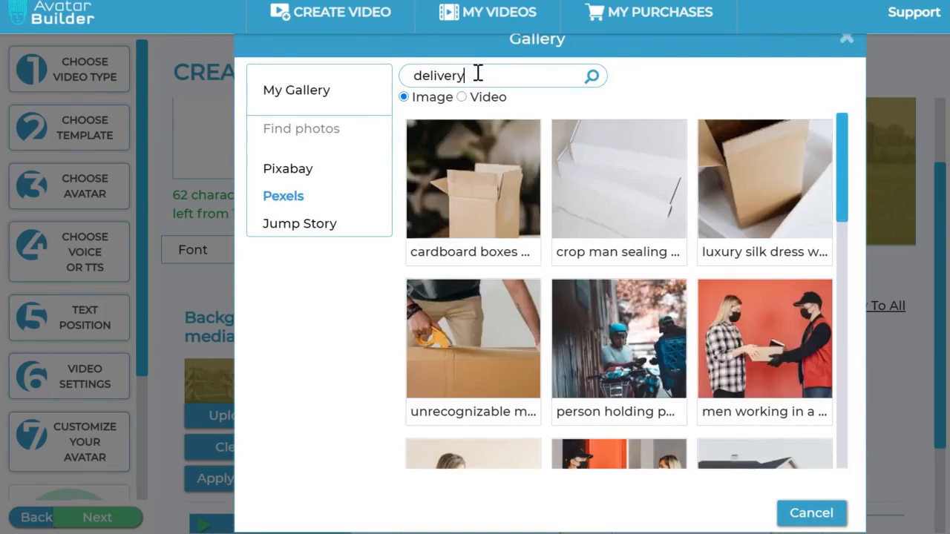
Step: Look through the Pexels delivery images and preview the one with cardboard boxes in a living room
scroll(764, 286, down, 3)
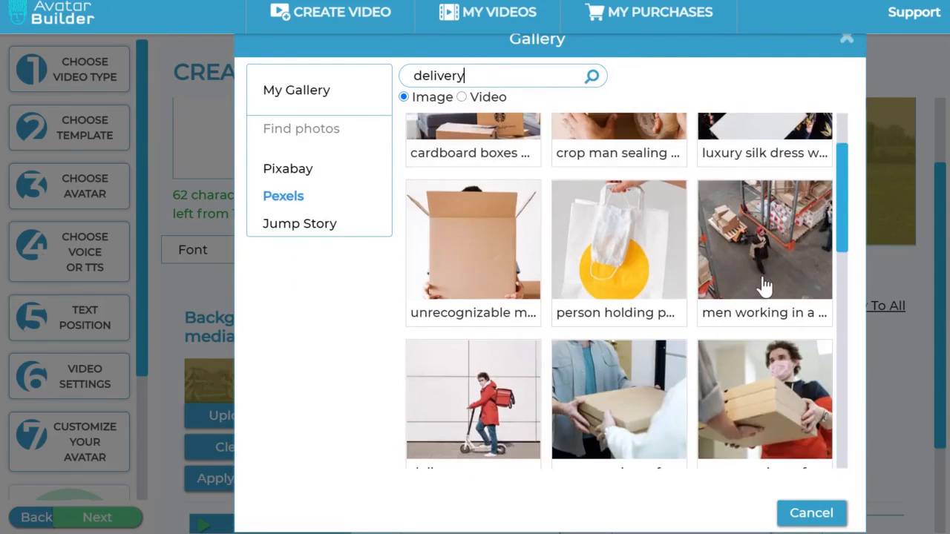
scroll(765, 286, down, 1)
scroll(765, 285, down, 5)
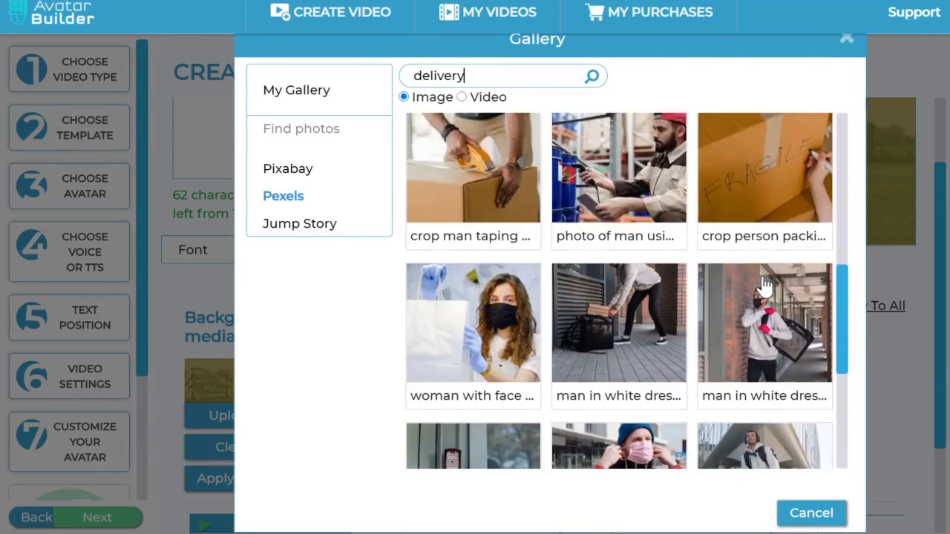
scroll(764, 286, up, 5)
scroll(765, 286, up, 4)
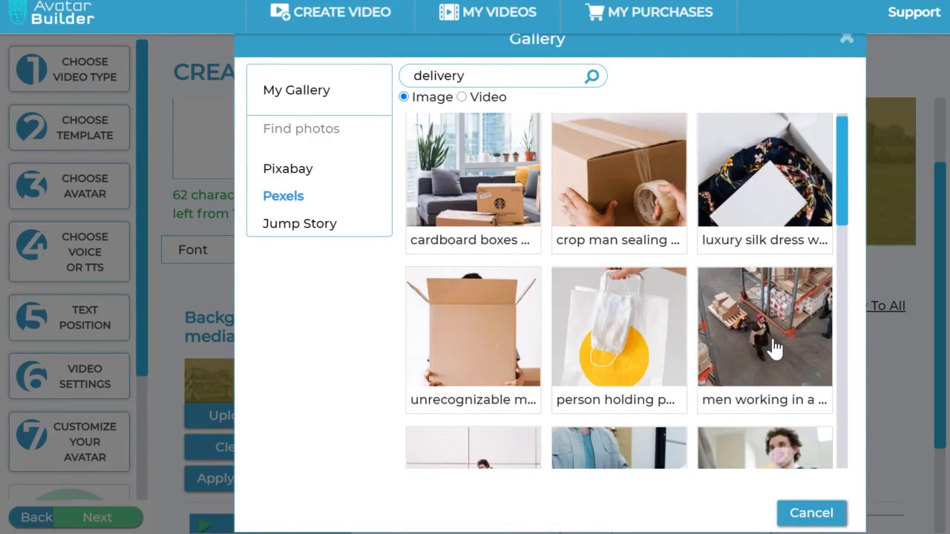
scroll(780, 338, up, 1)
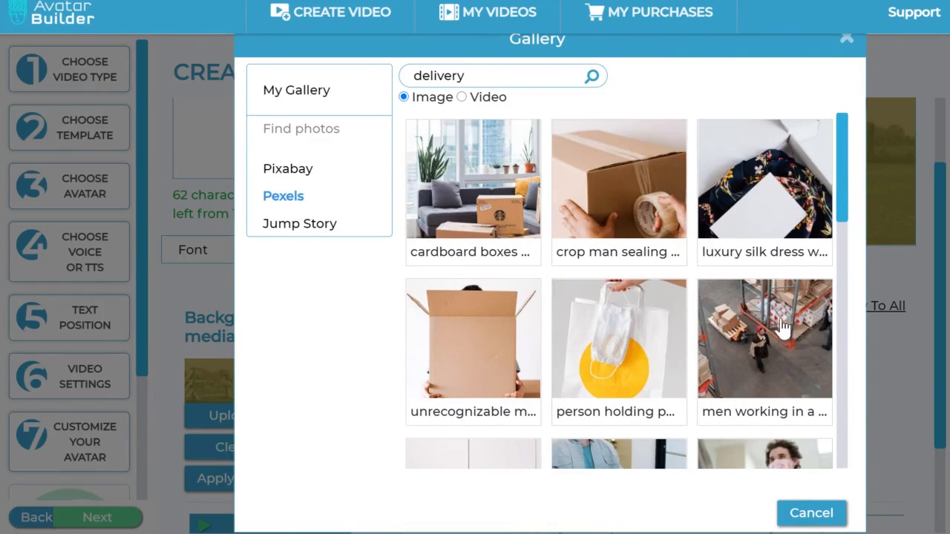
click(480, 194)
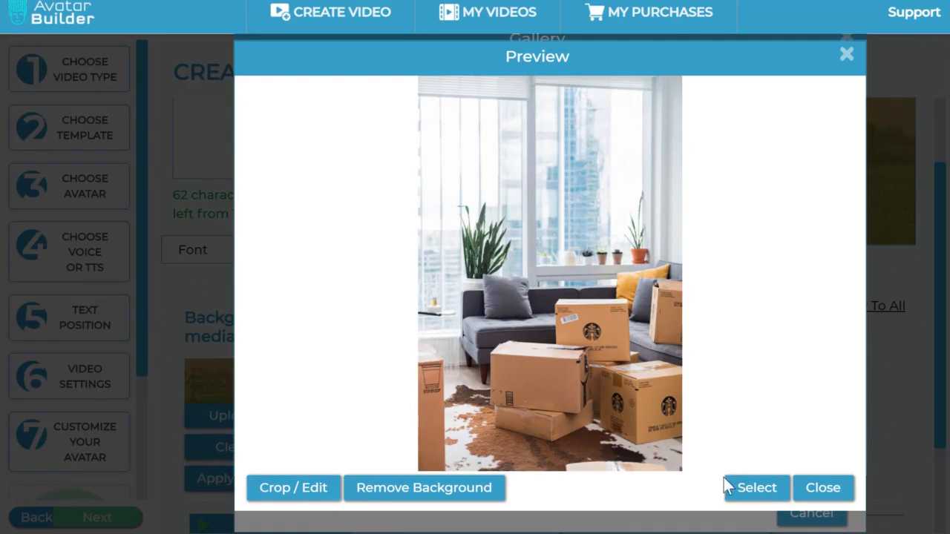
click(835, 494)
Step: Set scene 1's background to the image of the delivery man with the van from page 2 of the Pexels results
scroll(647, 278, down, 3)
scroll(648, 279, up, 3)
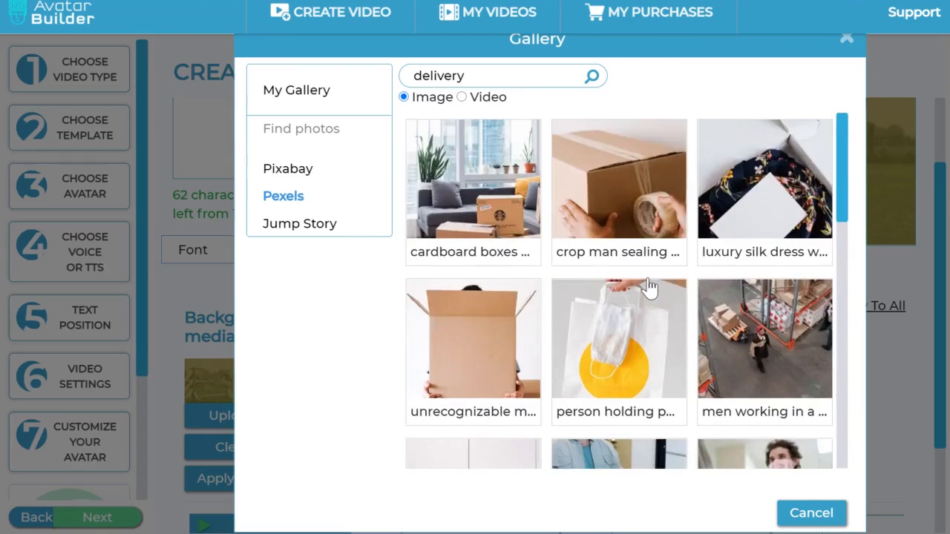
scroll(648, 285, down, 6)
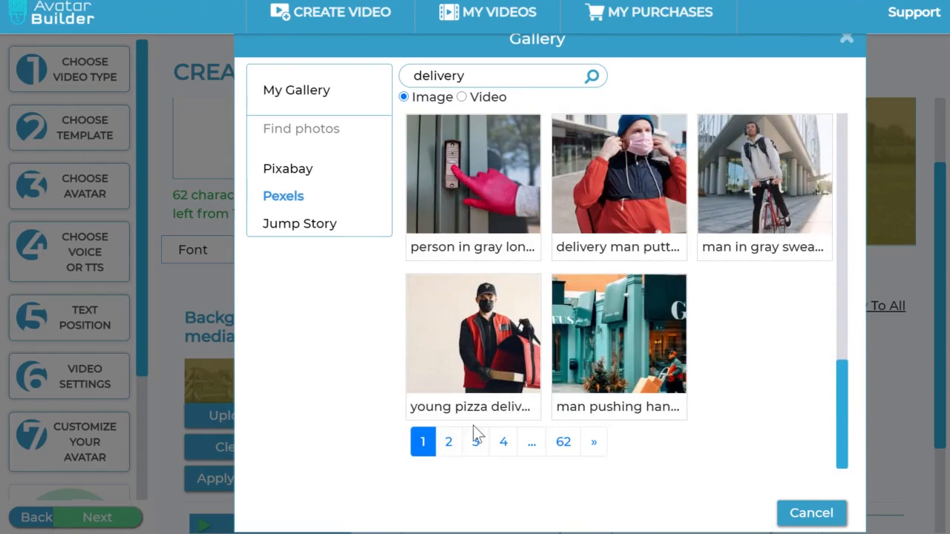
click(451, 442)
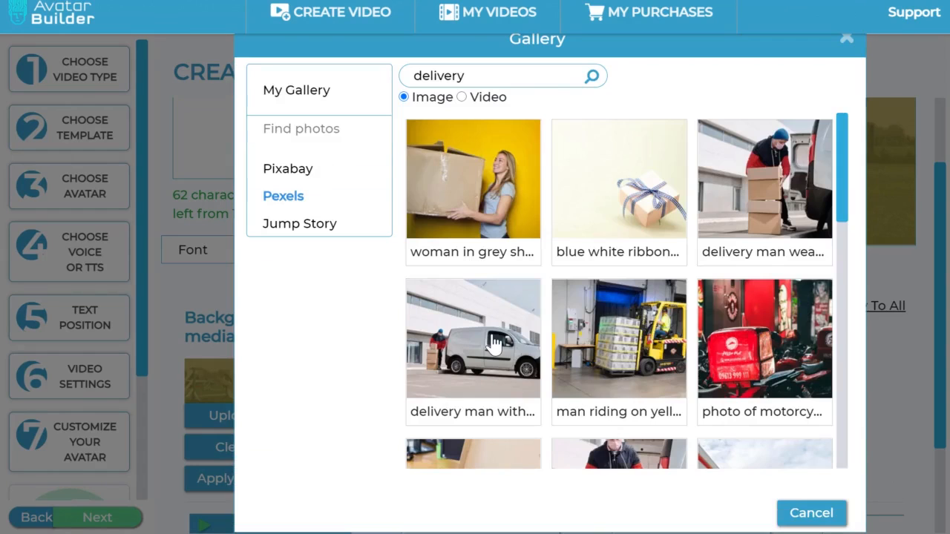
click(494, 343)
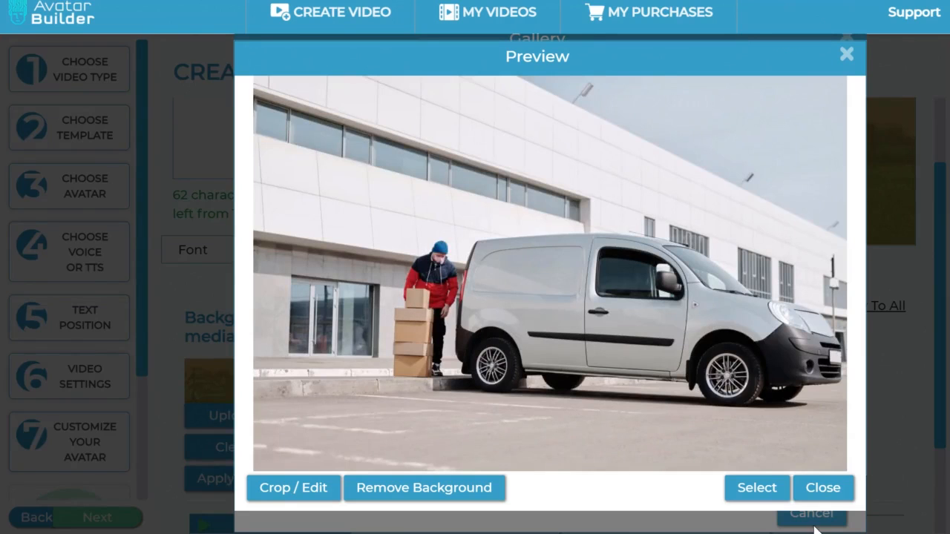
click(775, 495)
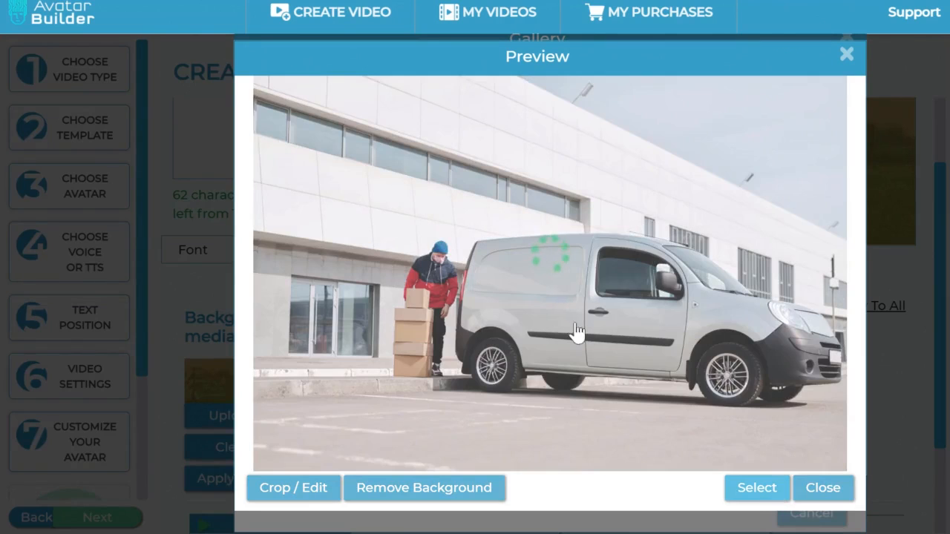
scroll(932, 315, up, 1)
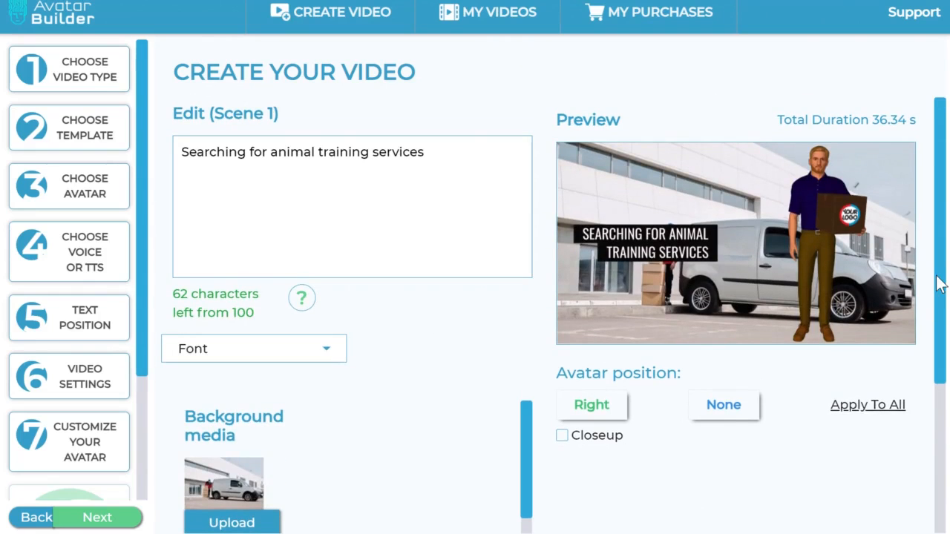
Step: Apply scene 1's delivery van background to all scenes
scroll(937, 282, down, 2)
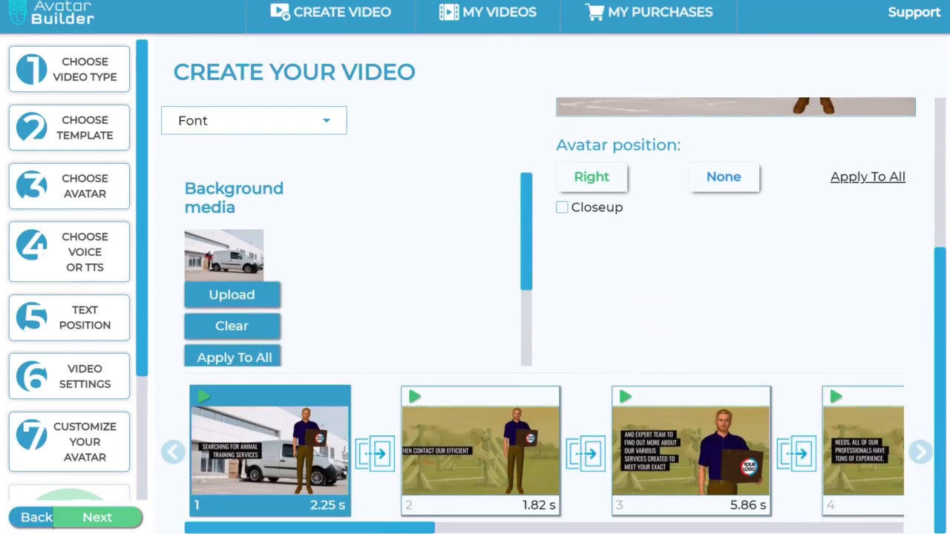
click(495, 467)
click(257, 483)
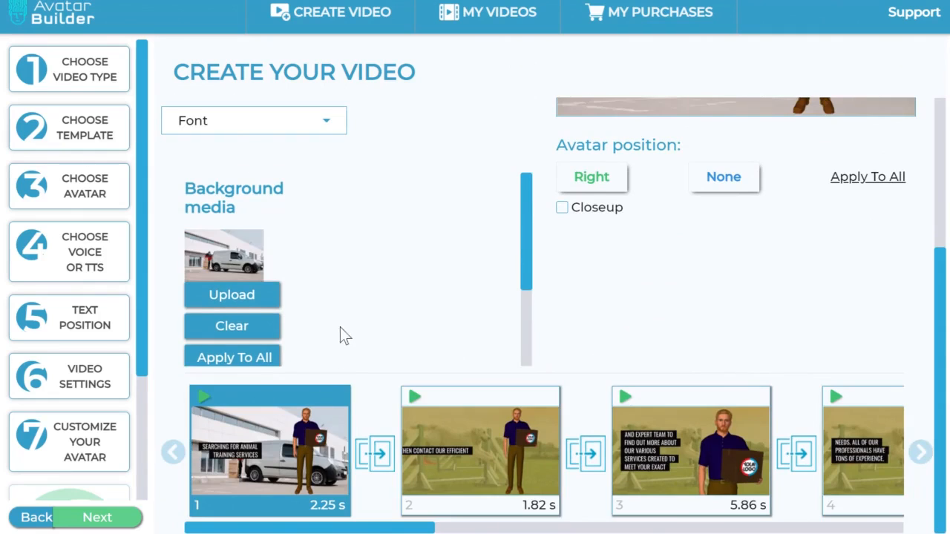
click(262, 359)
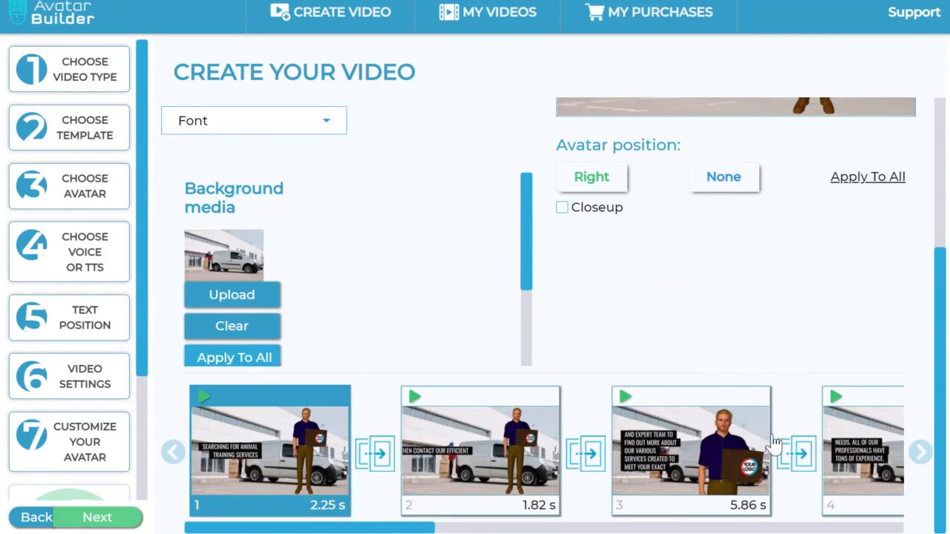
scroll(774, 445, up, 3)
Step: Select scene 2 and clear its background media
scroll(774, 444, down, 3)
click(491, 456)
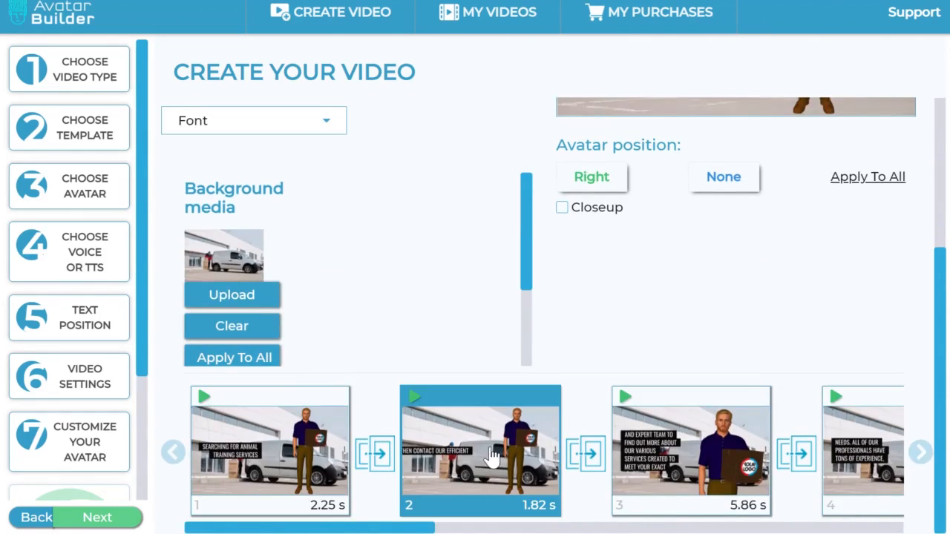
click(241, 326)
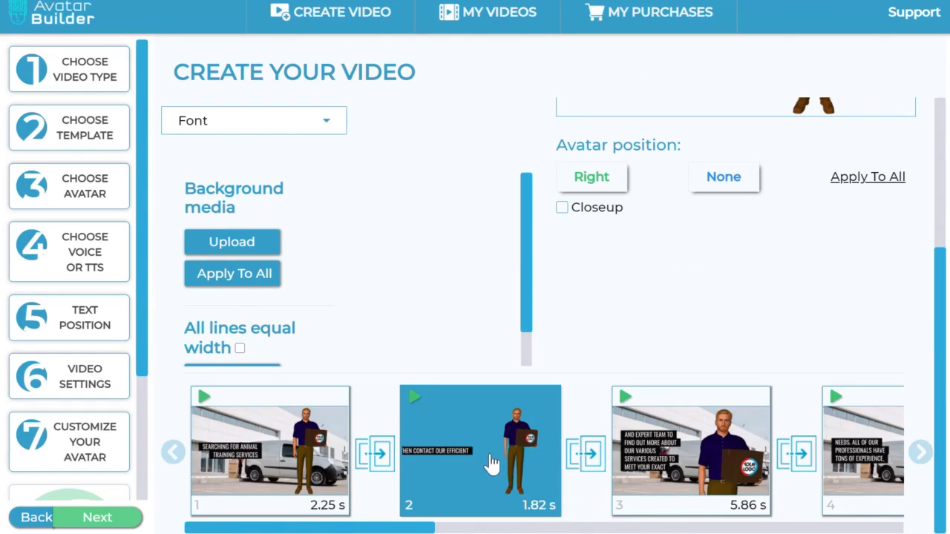
scroll(667, 321, up, 3)
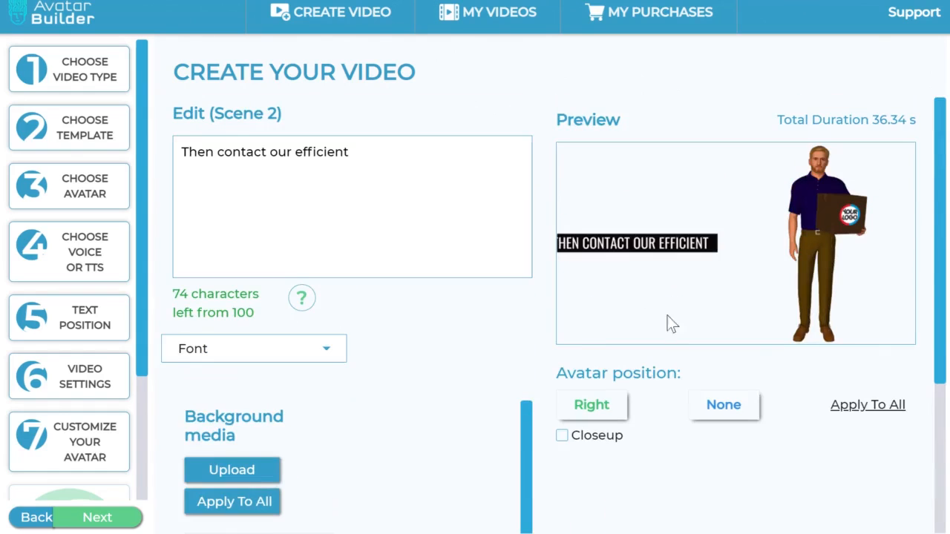
Step: Open the gallery for scene 2's background media, browse My Gallery and switch to Pexels videos
scroll(383, 364, down, 3)
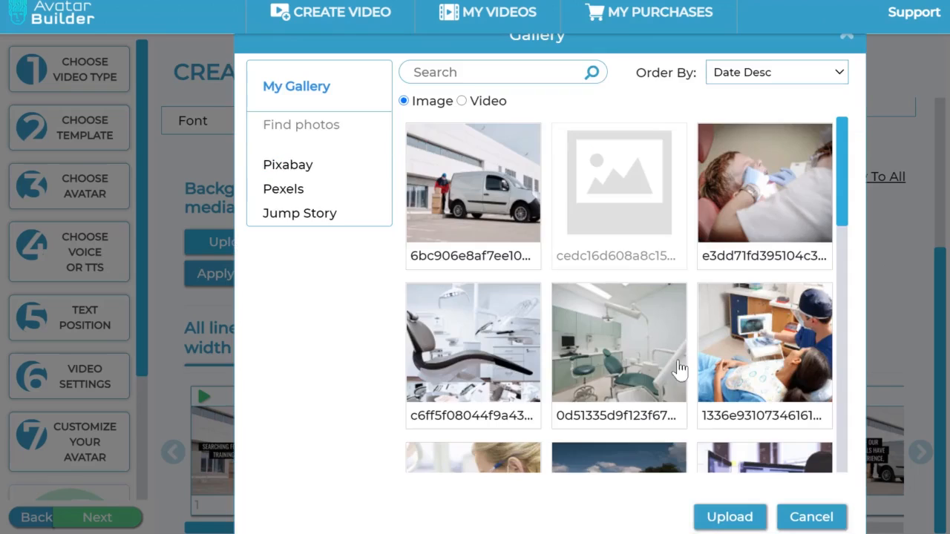
scroll(636, 209, down, 7)
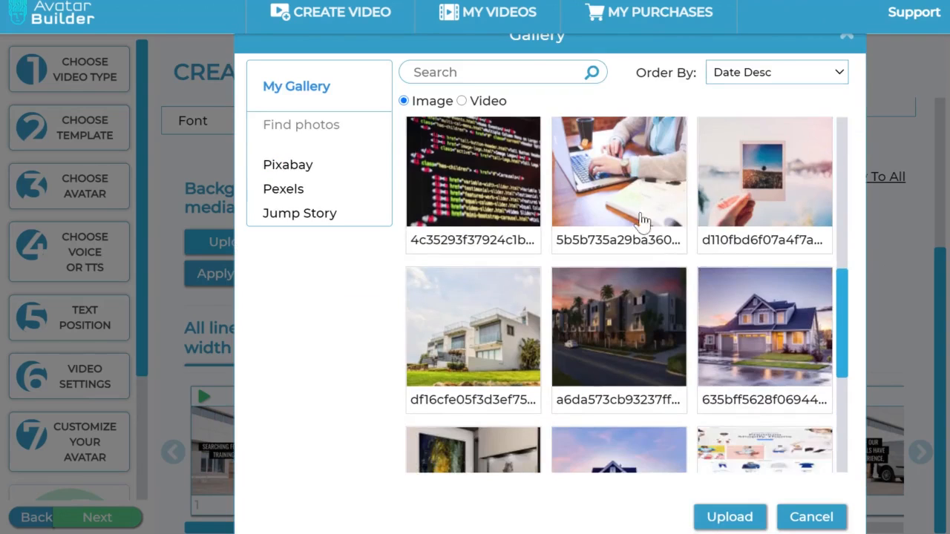
scroll(715, 256, up, 7)
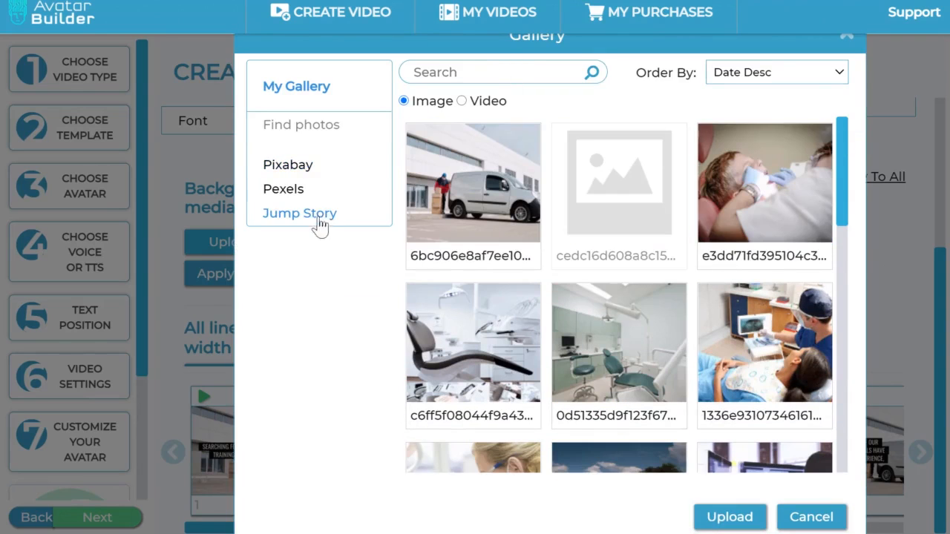
click(299, 191)
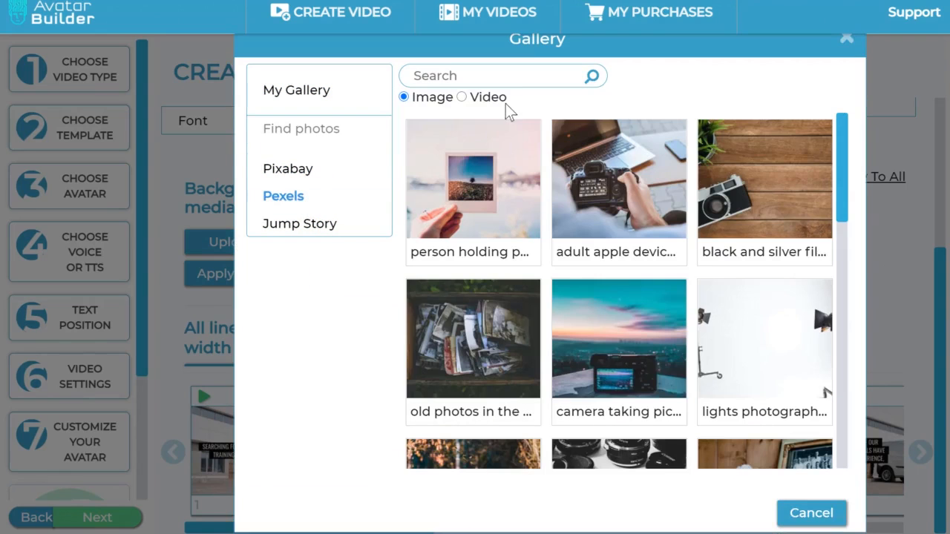
click(491, 100)
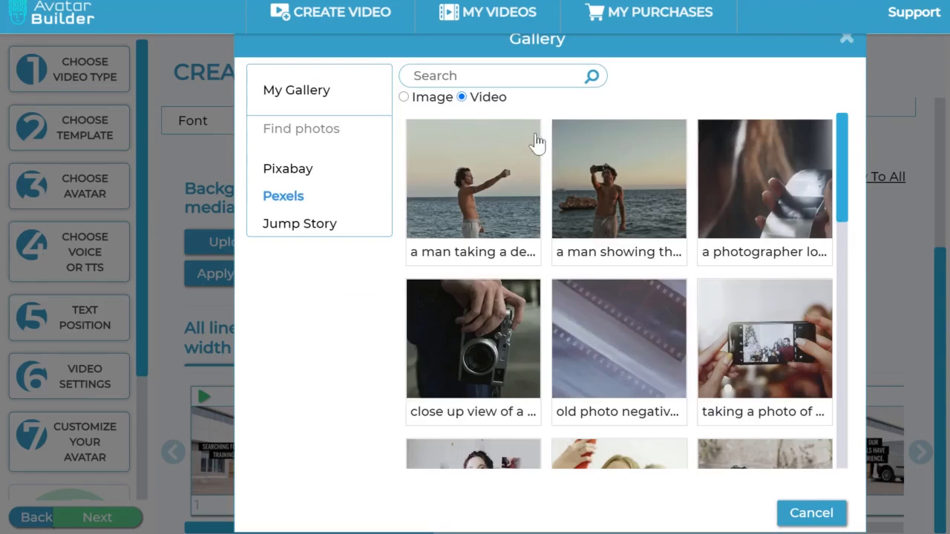
Step: Set scene 2's background to the Pexels video of a photographer at a laptop beside coffee and food
scroll(611, 314, down, 6)
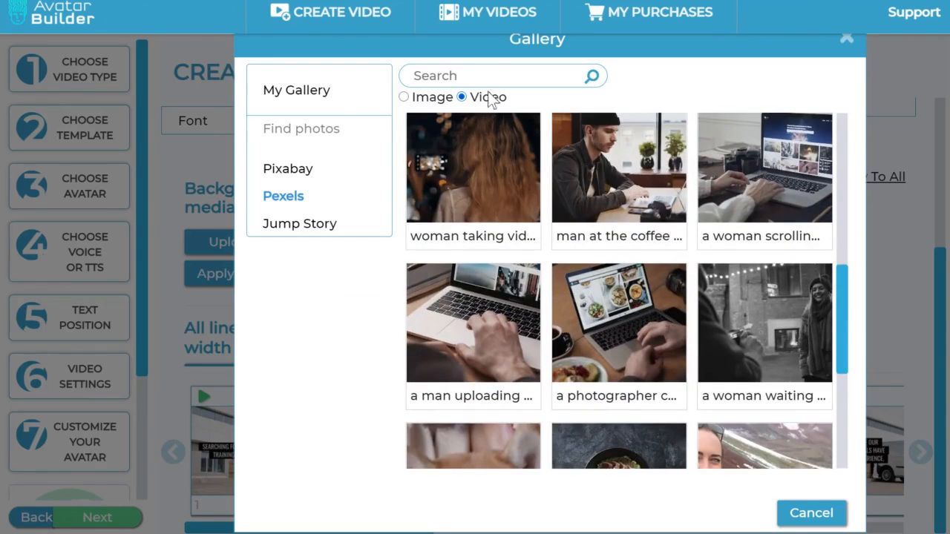
scroll(653, 287, down, 4)
scroll(653, 286, up, 3)
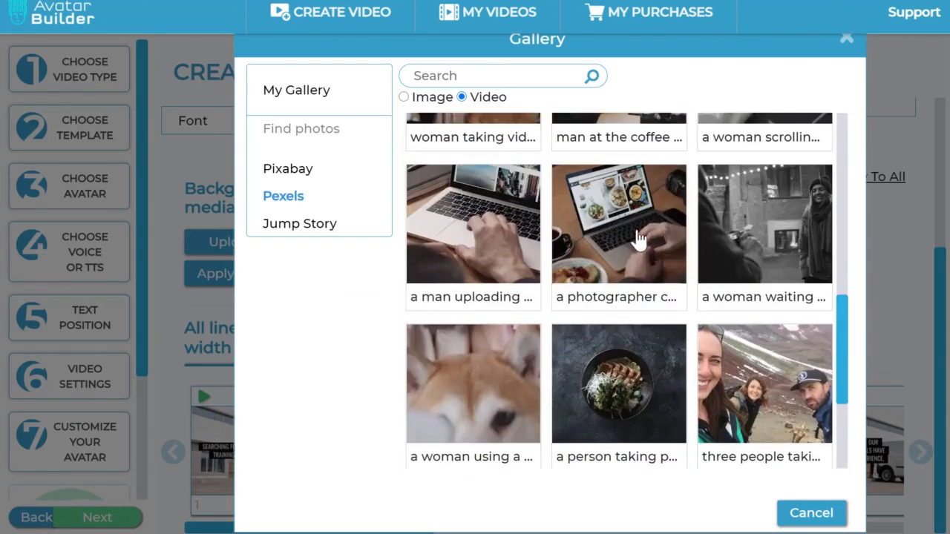
click(636, 238)
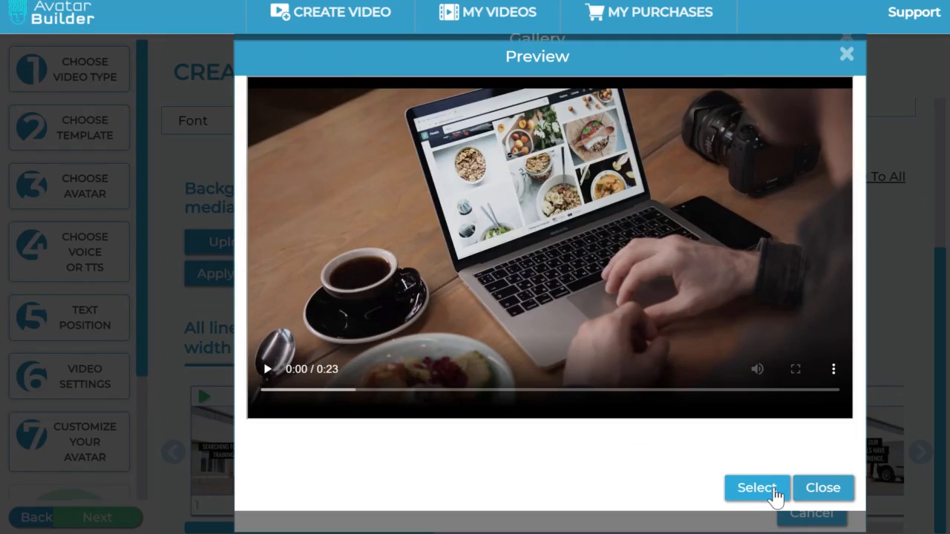
click(771, 492)
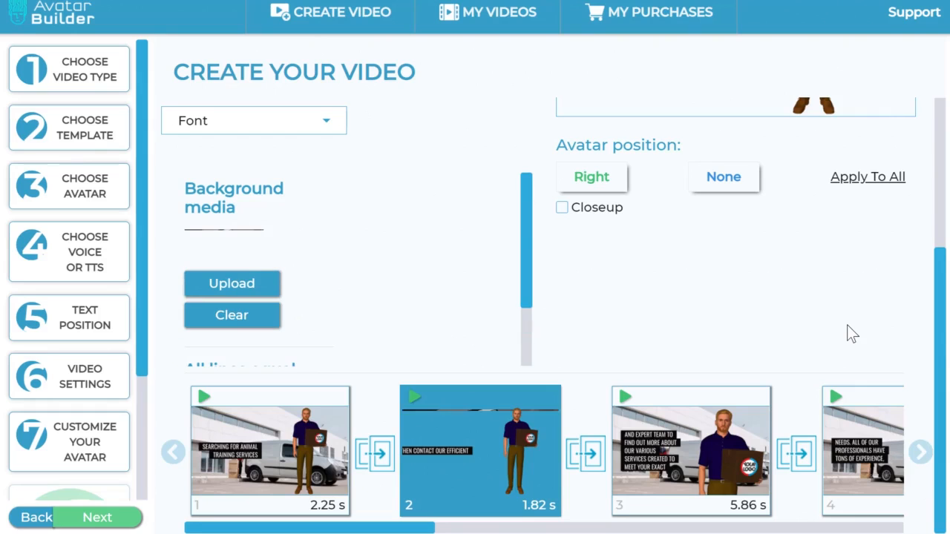
scroll(795, 282, up, 3)
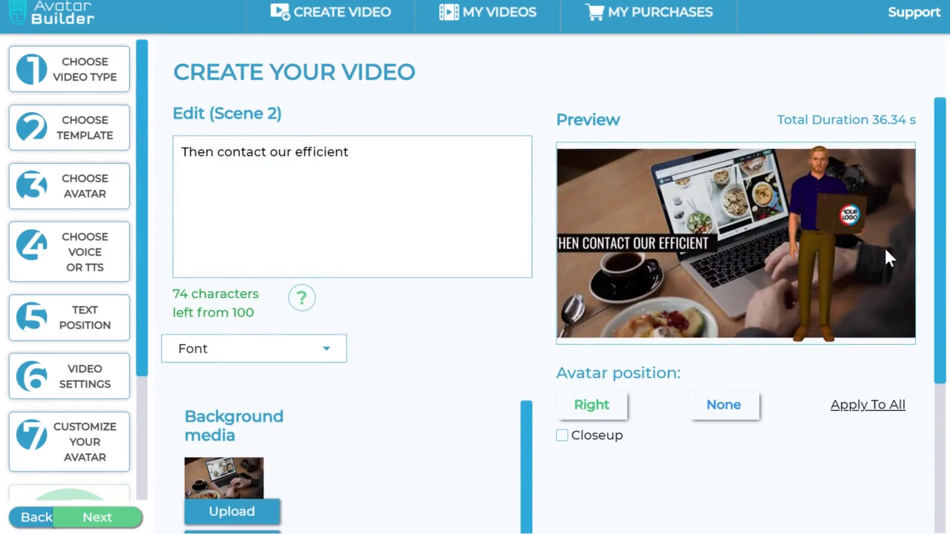
scroll(885, 250, down, 3)
scroll(885, 250, up, 1)
scroll(885, 249, up, 3)
scroll(495, 354, down, 3)
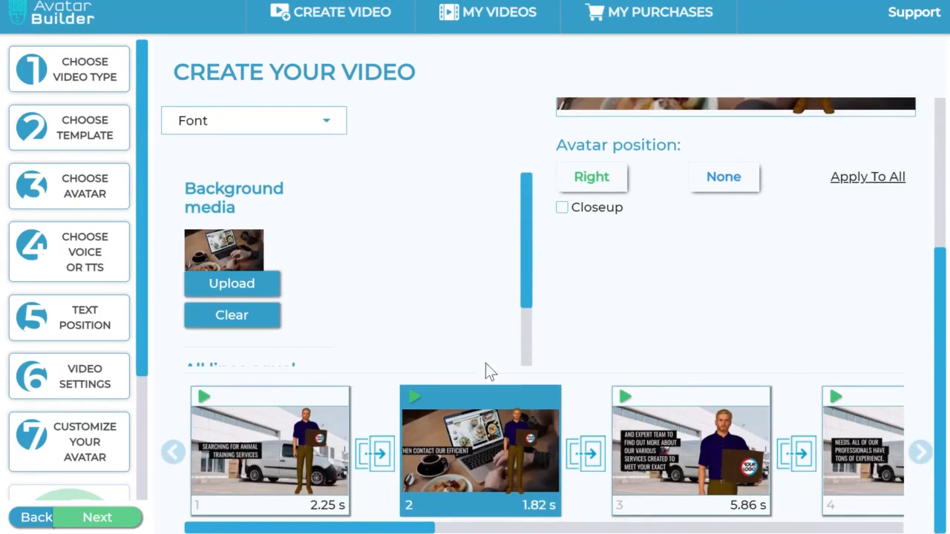
scroll(136, 405, down, 2)
scroll(135, 404, up, 2)
Step: Enable Closeup for scene 2's avatar, try the avatar position None and set it back to Right
scroll(598, 346, up, 3)
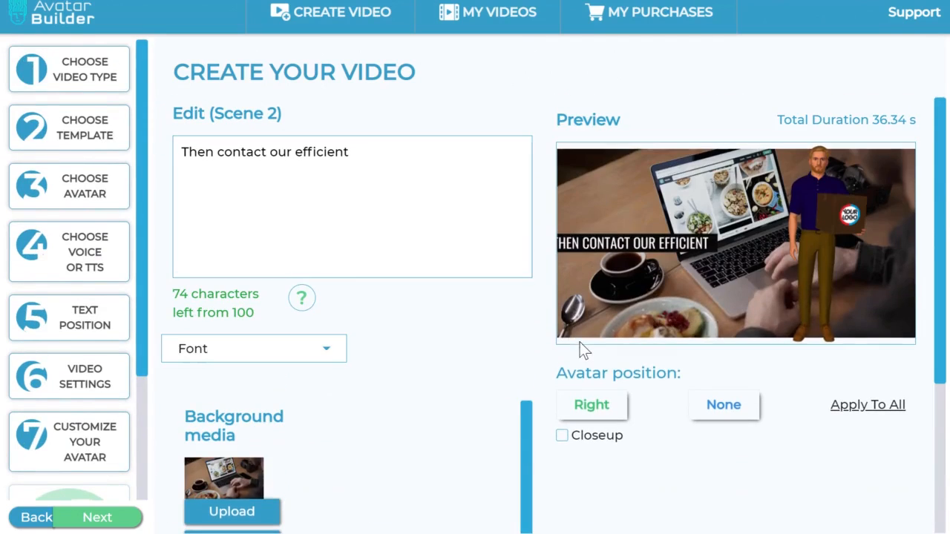
click(563, 439)
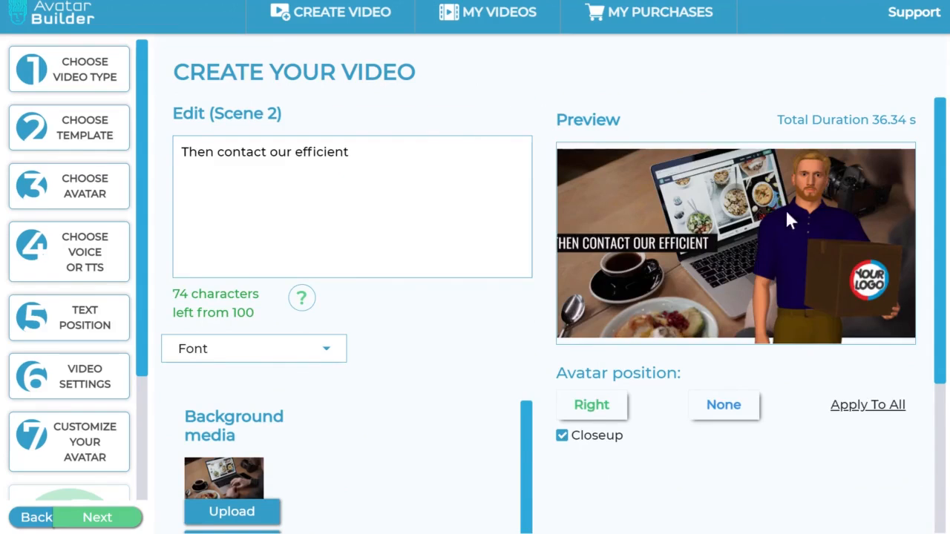
click(739, 418)
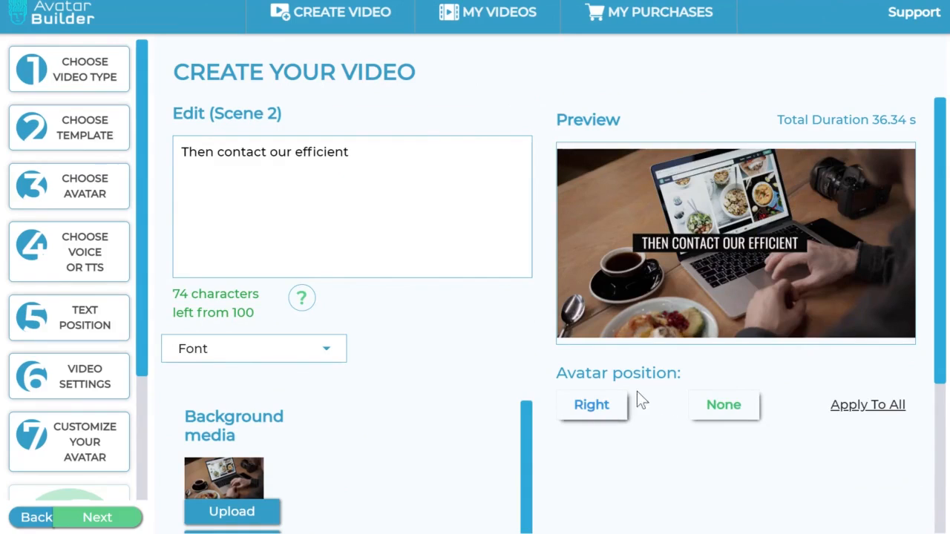
click(603, 412)
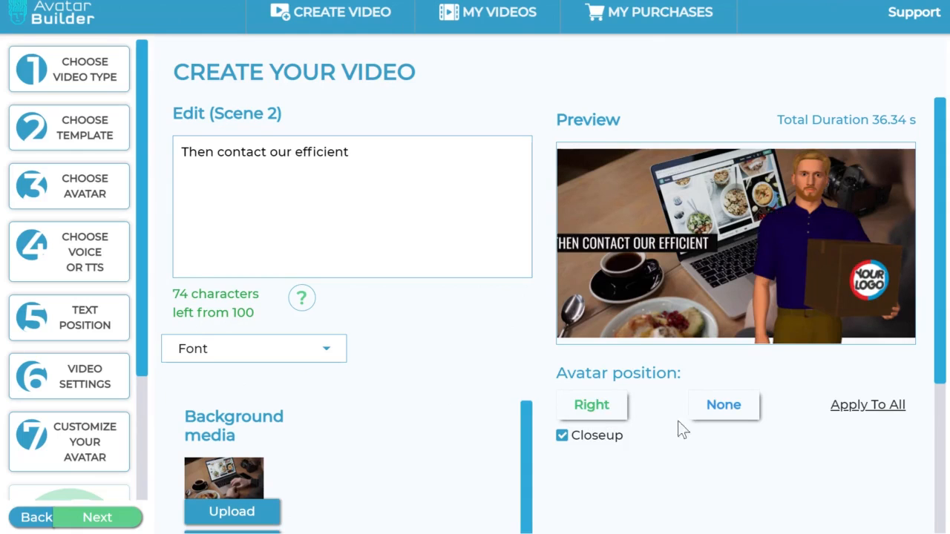
Step: Review the backgrounds and avatar framing of the other scenes in the timeline
scroll(670, 422, down, 3)
scroll(670, 422, up, 3)
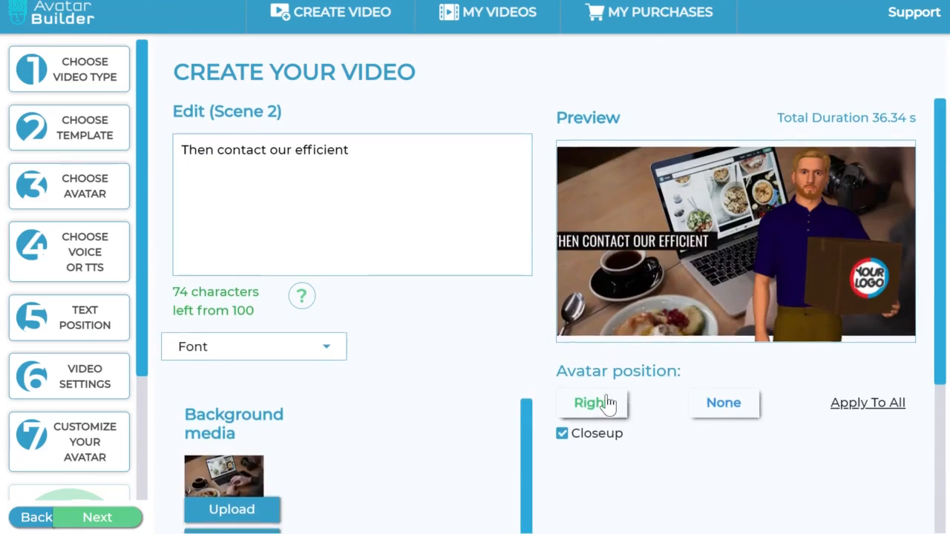
scroll(607, 401, down, 3)
drag(421, 530, 840, 530)
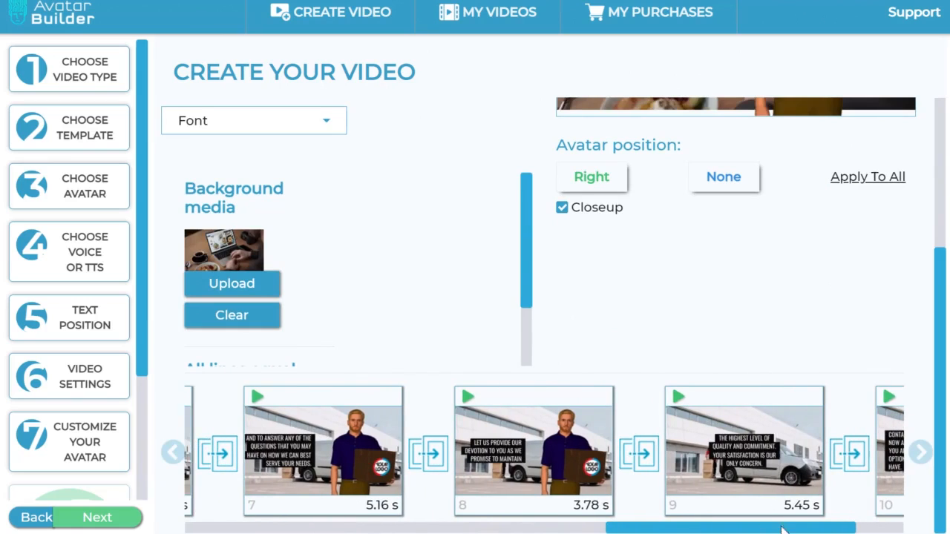
drag(785, 530, 446, 528)
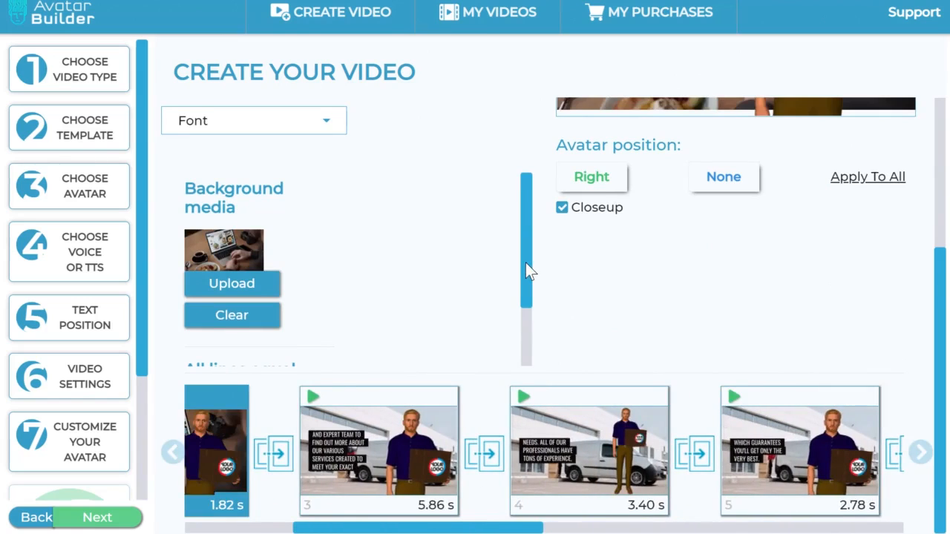
scroll(525, 262, up, 3)
scroll(524, 262, down, 3)
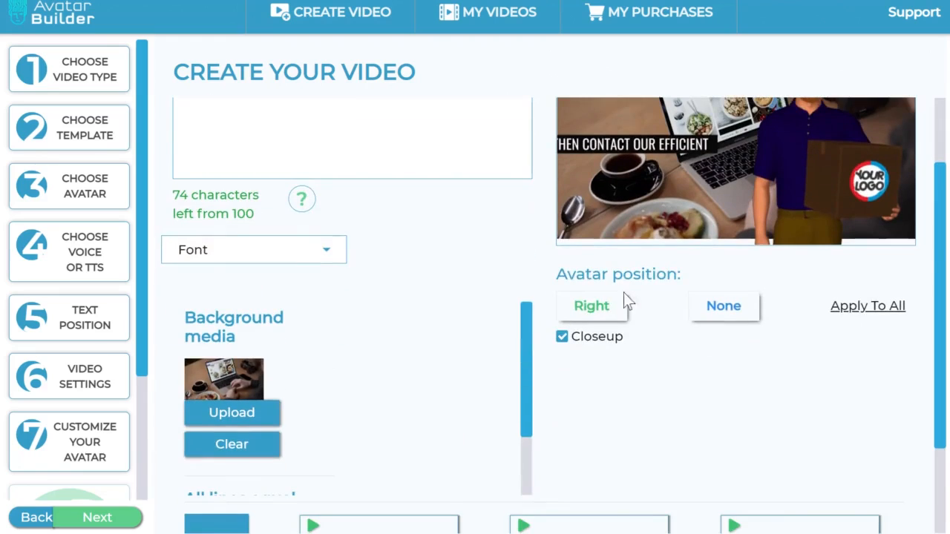
Step: Examine scene 2's avatar position options and preview alongside the scenes in the timeline
drag(576, 274, 681, 283)
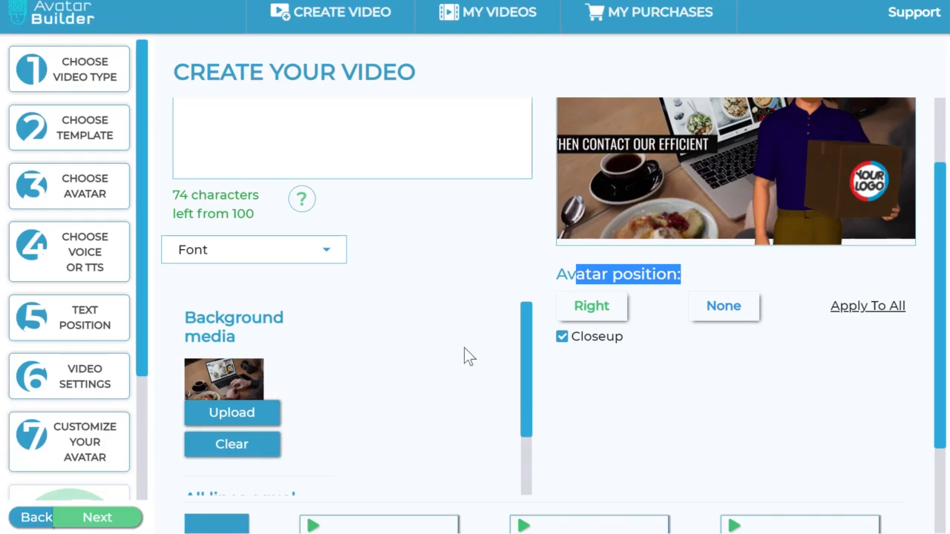
scroll(583, 346, up, 1)
scroll(583, 345, down, 3)
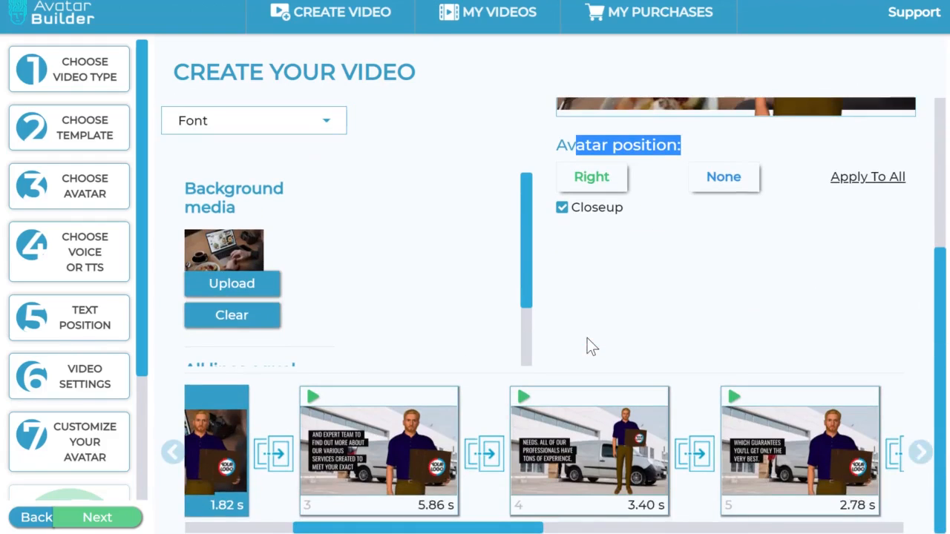
scroll(593, 342, up, 2)
scroll(596, 349, down, 1)
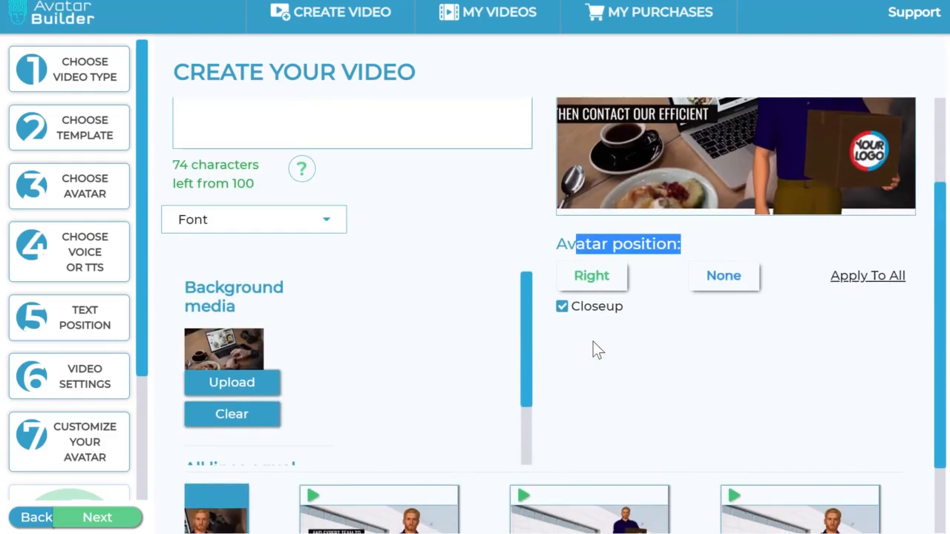
scroll(602, 376, up, 2)
click(714, 438)
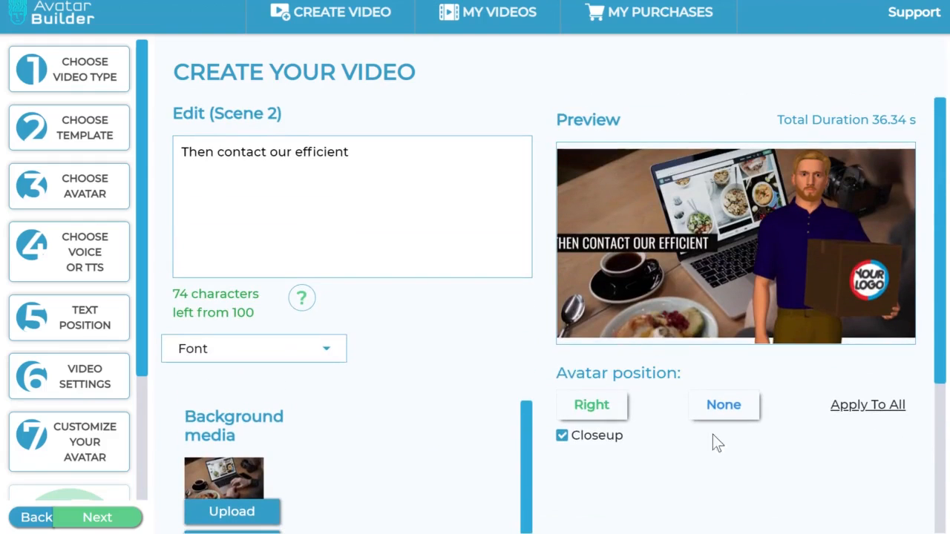
Step: Select scene 4 for editing and compare its preview with the other scenes in the timeline
scroll(834, 274, down, 3)
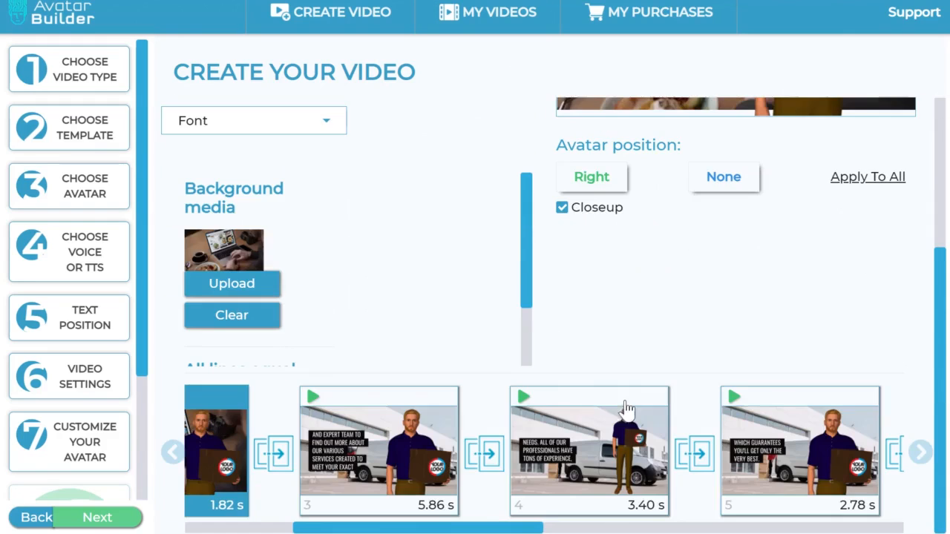
click(623, 416)
scroll(813, 312, up, 3)
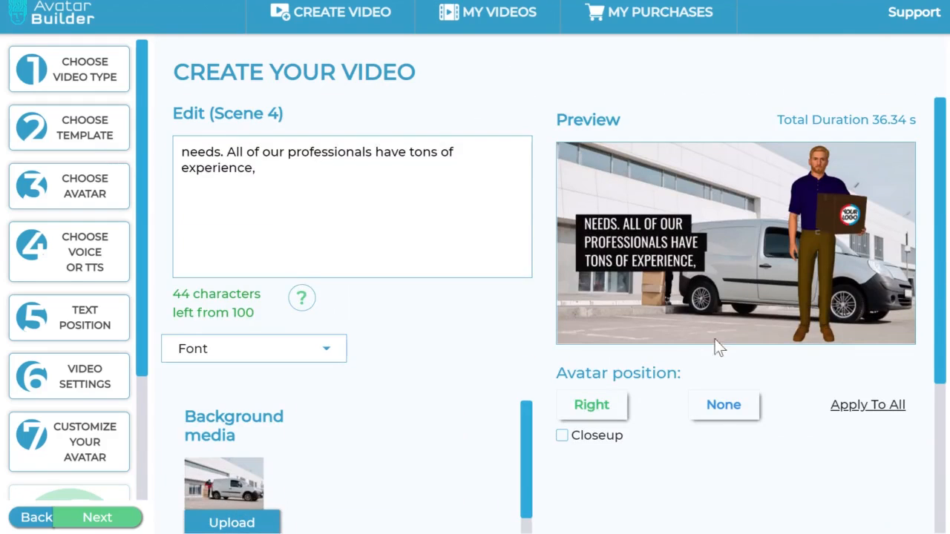
scroll(821, 356, down, 3)
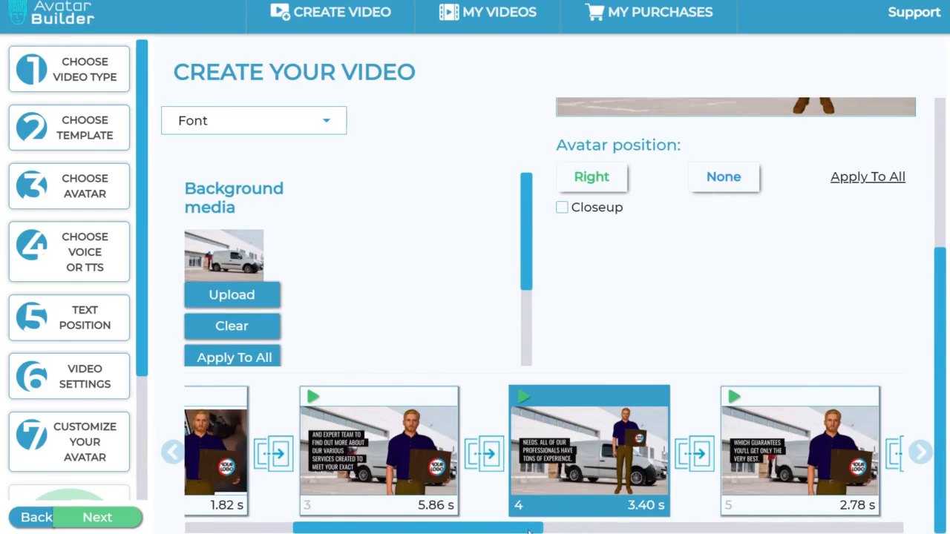
drag(407, 531, 382, 526)
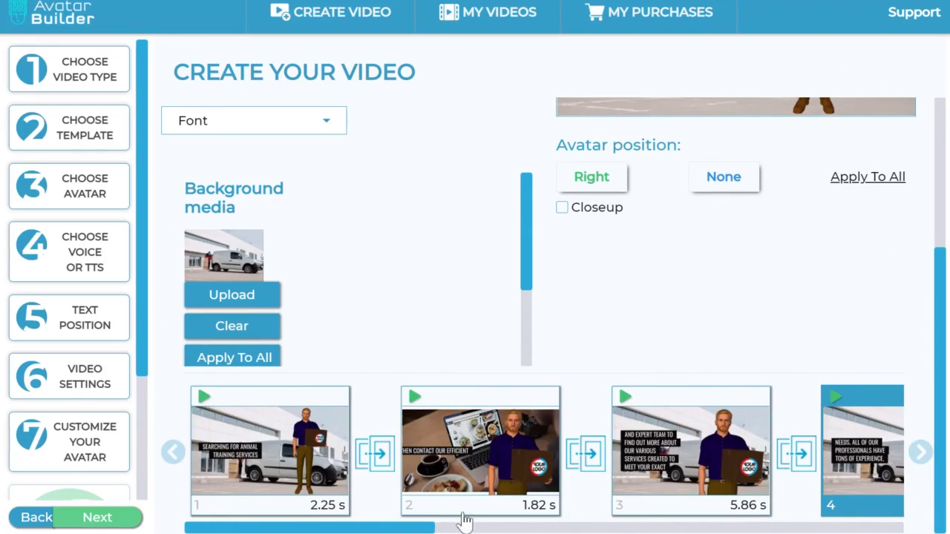
click(727, 530)
drag(727, 531, 386, 532)
scroll(389, 241, up, 3)
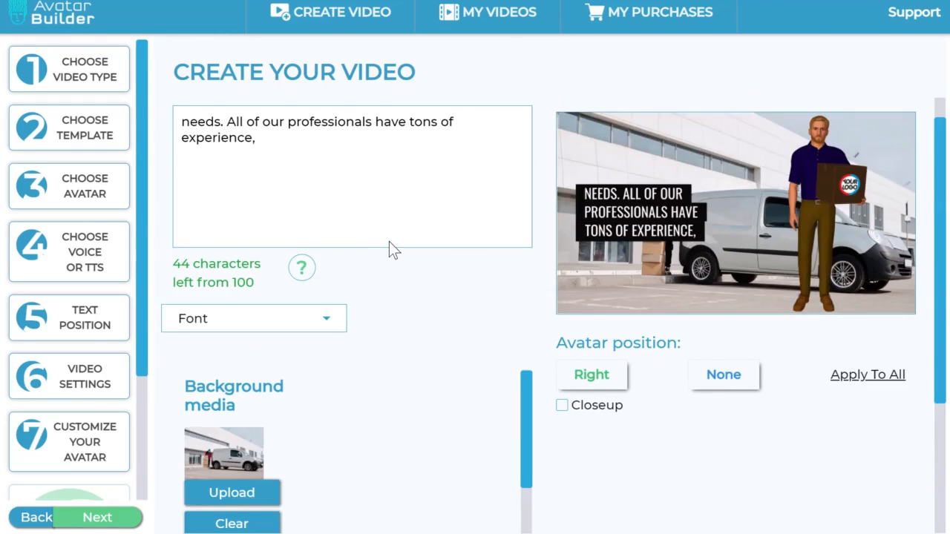
Step: Open the gallery for scene 4's background media and browse the images in My Gallery
scroll(389, 259, down, 1)
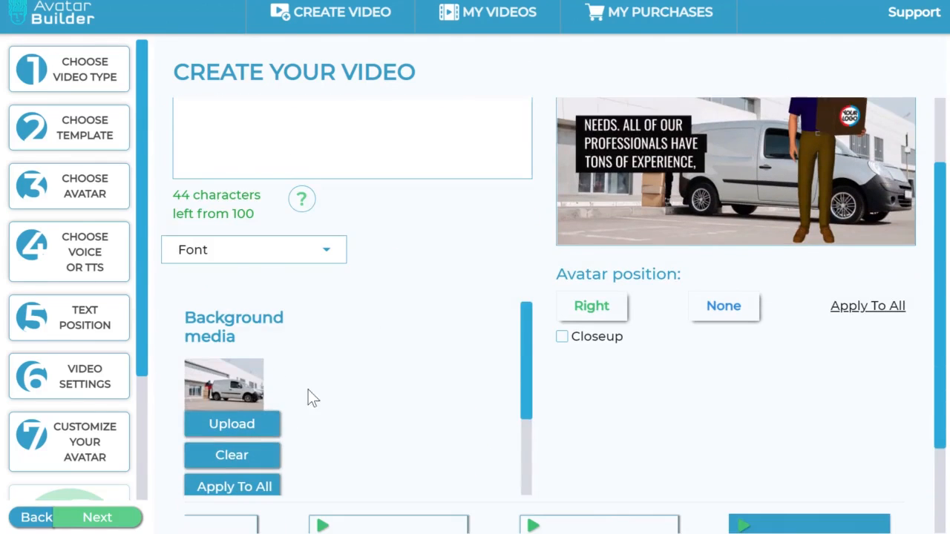
click(254, 425)
scroll(642, 200, down, 10)
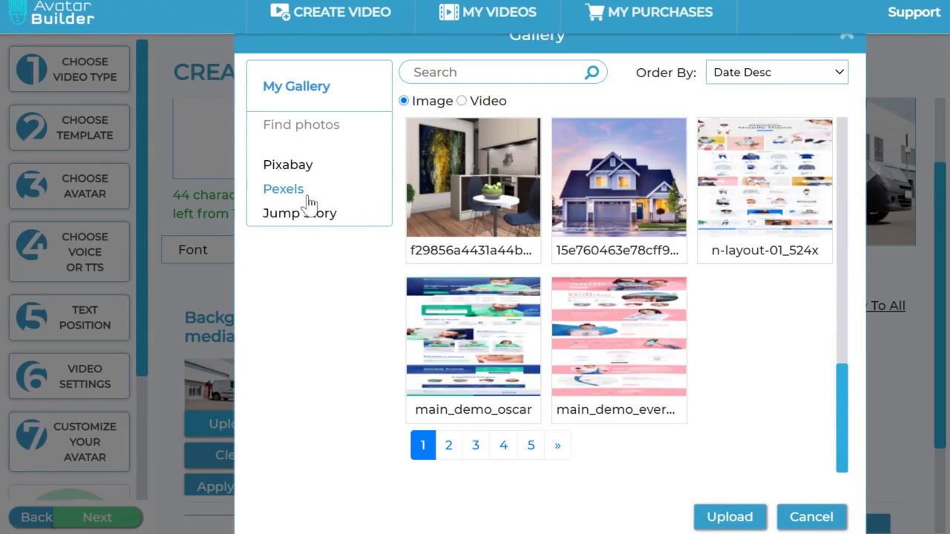
scroll(594, 230, up, 8)
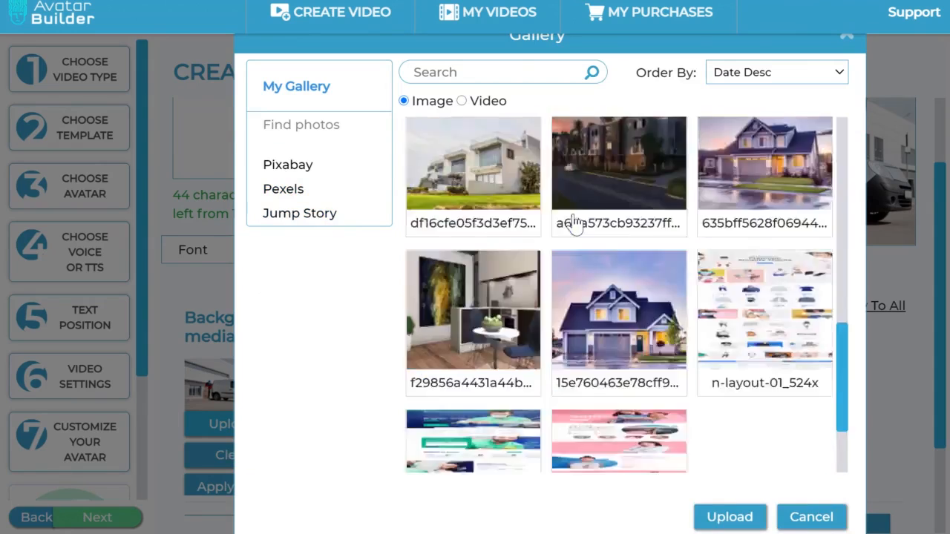
scroll(638, 248, up, 2)
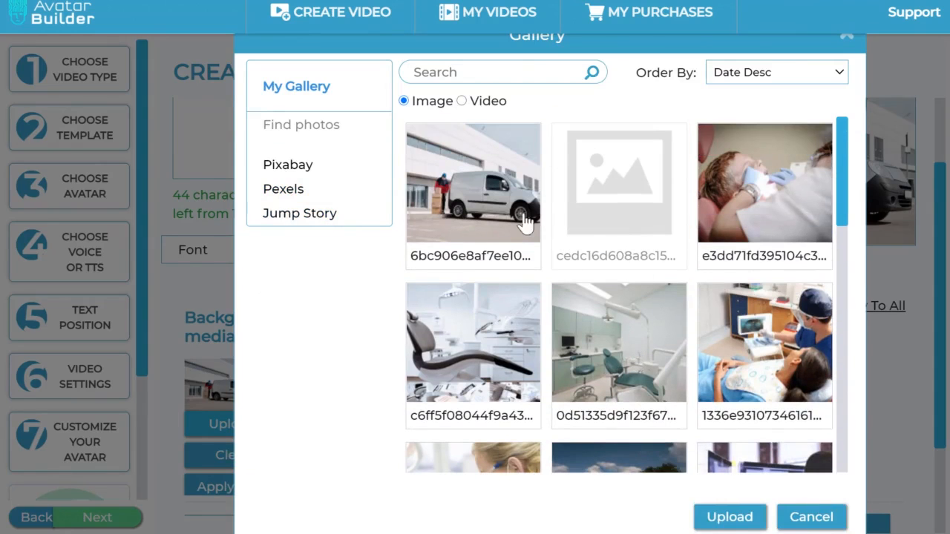
Step: Remove the background from the delivery van image and set the cut-out as scene 4's background media
click(491, 195)
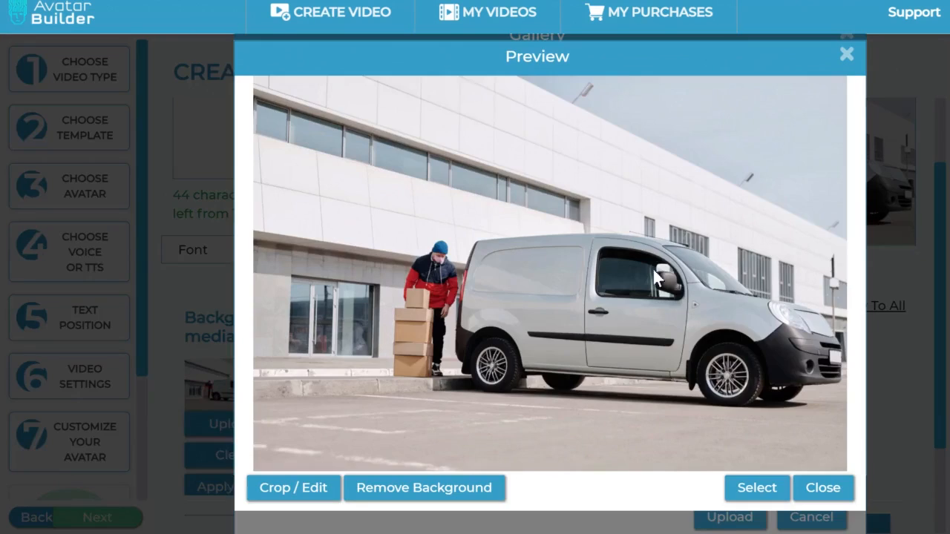
click(438, 494)
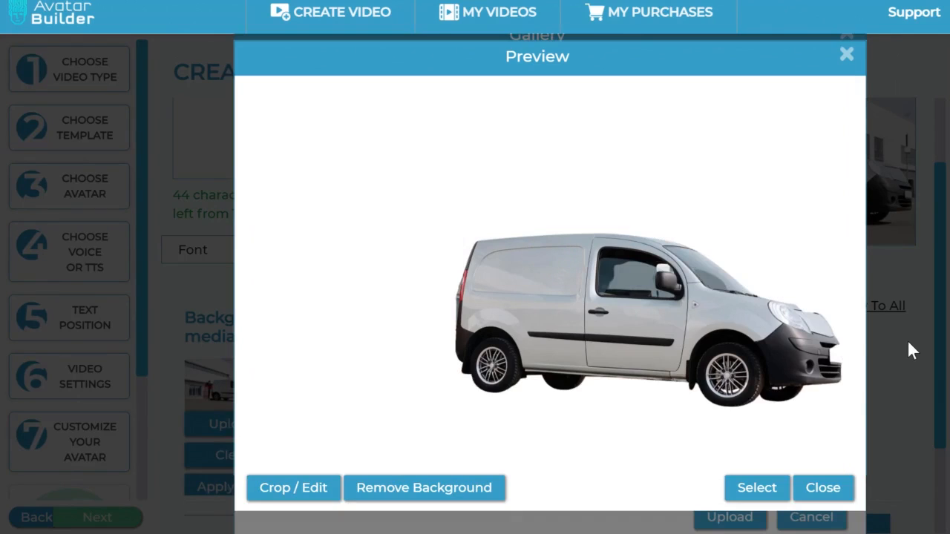
click(757, 488)
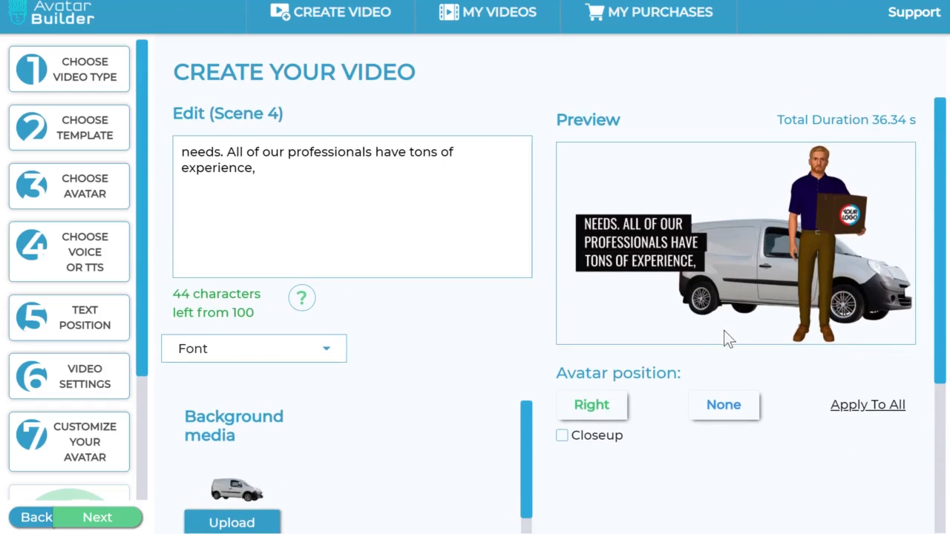
scroll(698, 331, down, 3)
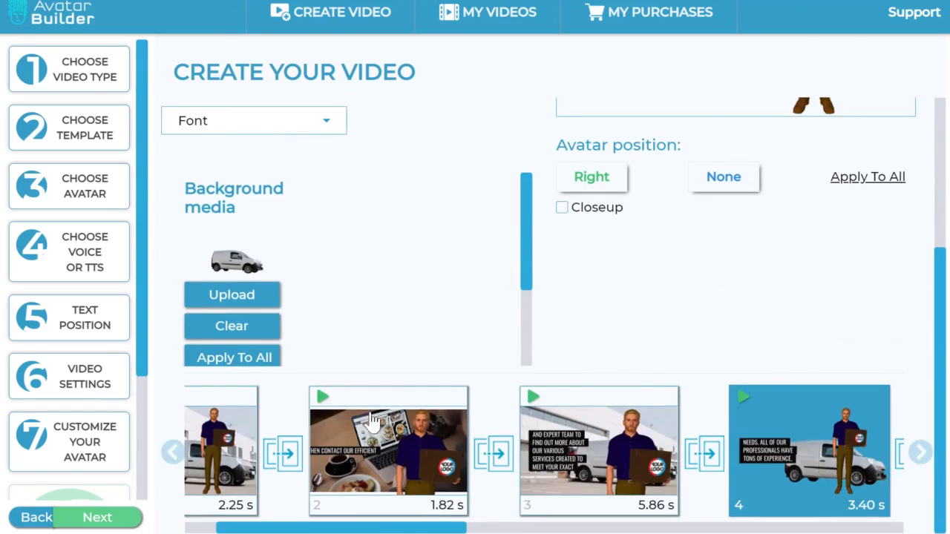
Step: Proceed to finalizing, name the project salesvideo and create the video at 1080p
click(128, 519)
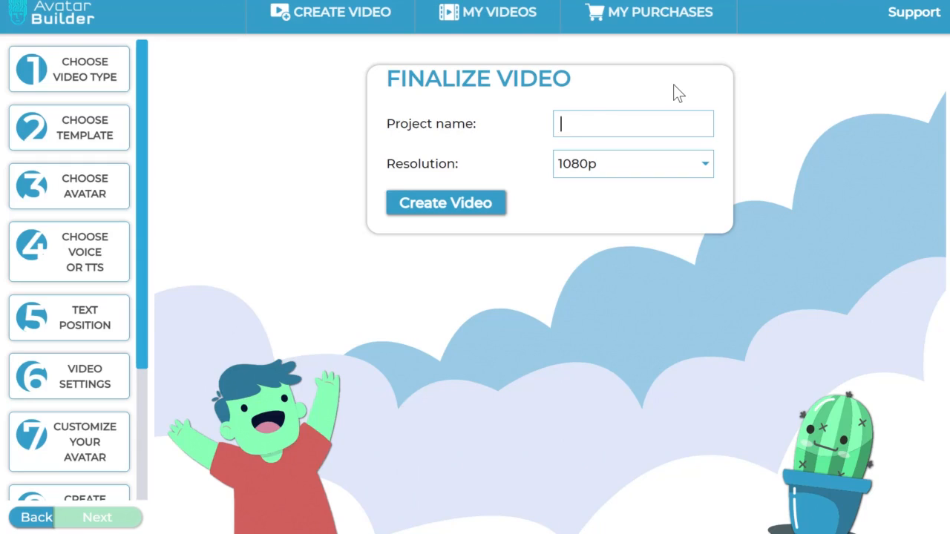
text(salesvideo)
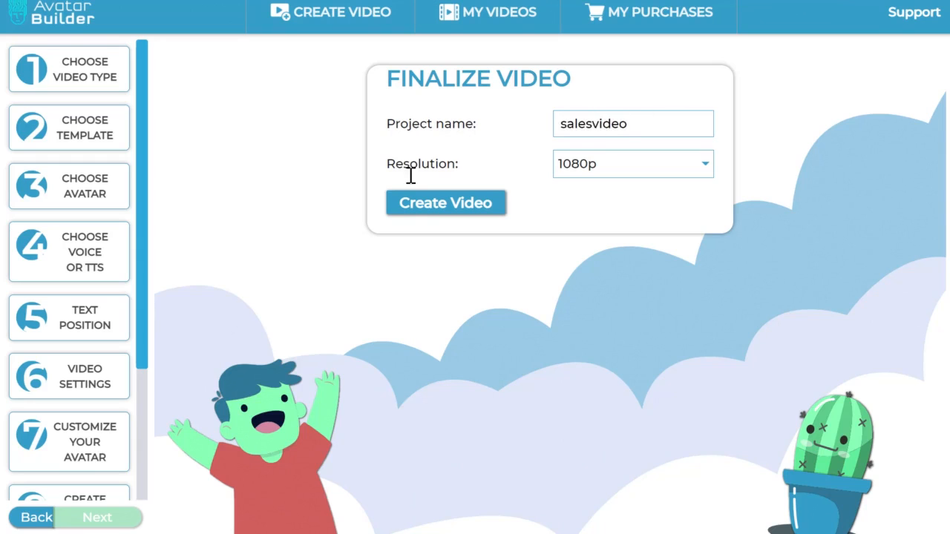
click(414, 210)
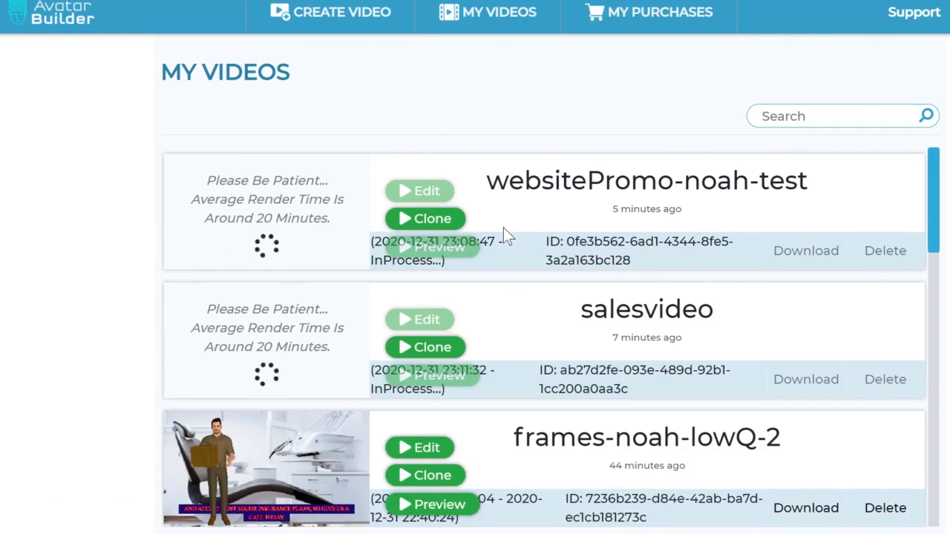
double_click(762, 249)
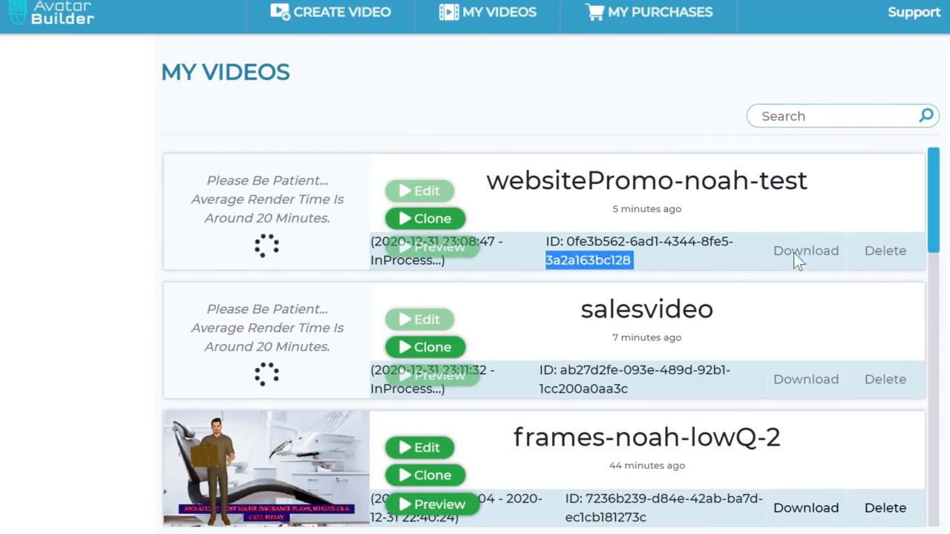
click(686, 193)
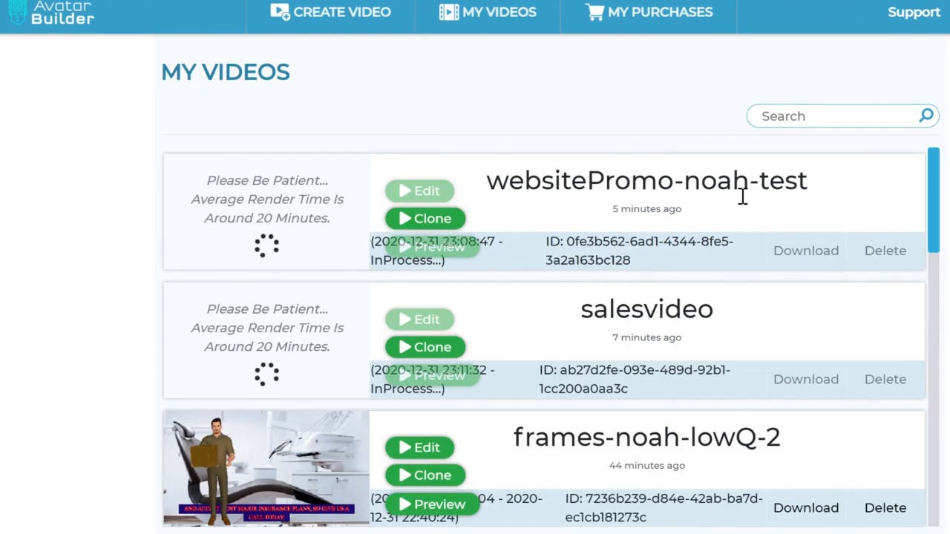